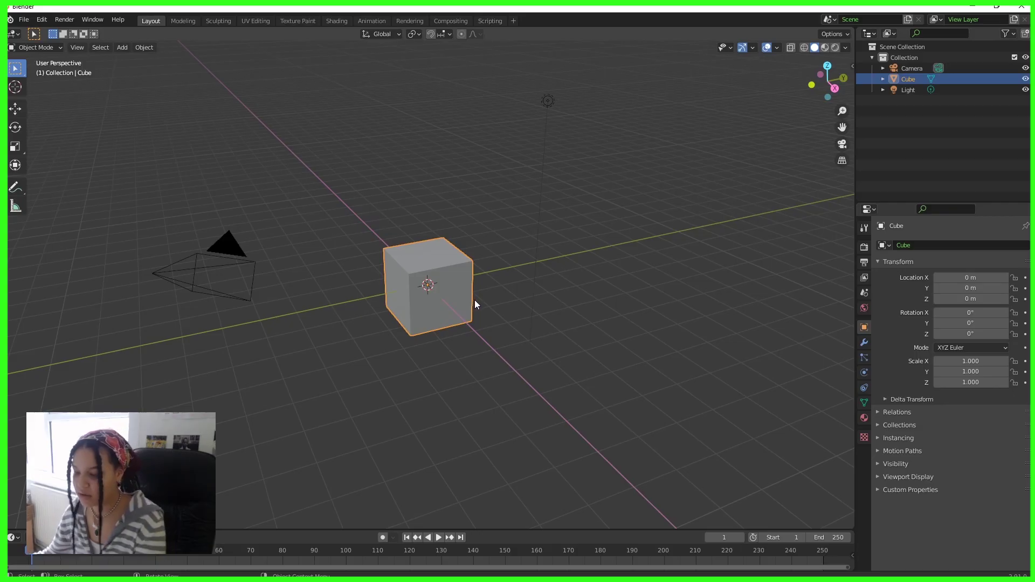
Step: Delete the default cube and add a torus mesh at the world origin
key("x")
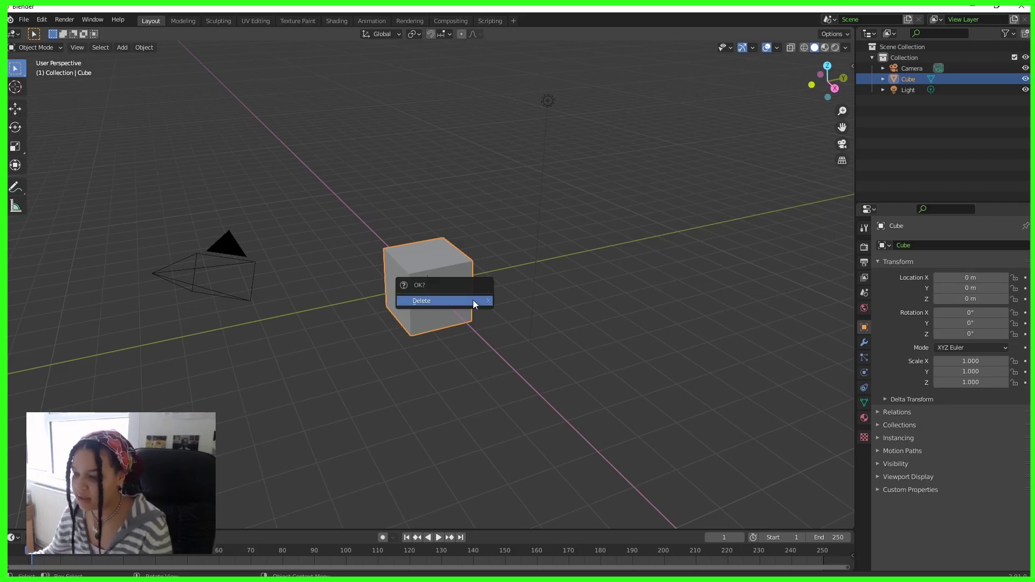
left_click(473, 299)
key("shift+a")
mouse_move(461, 283)
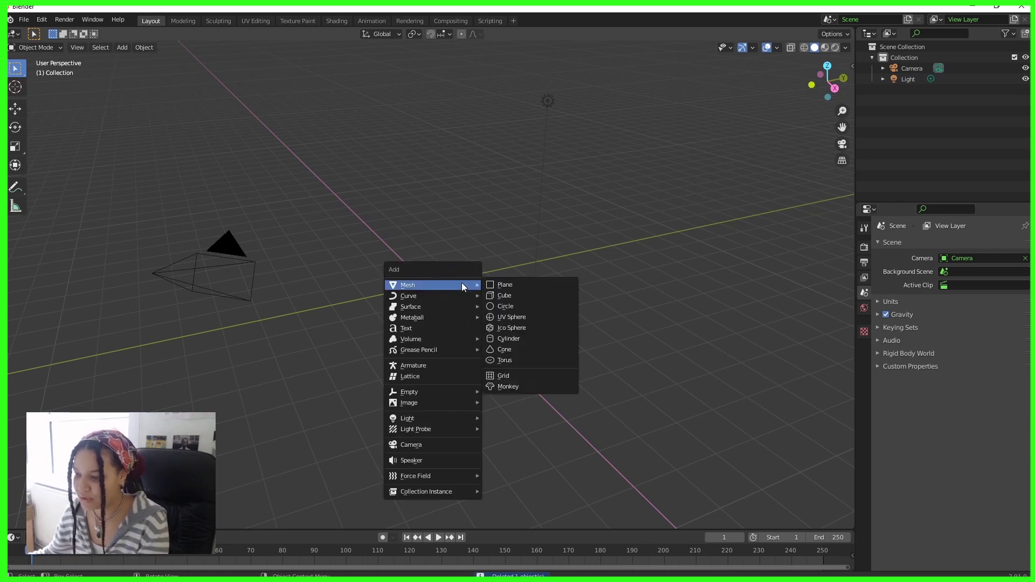
left_click(515, 360)
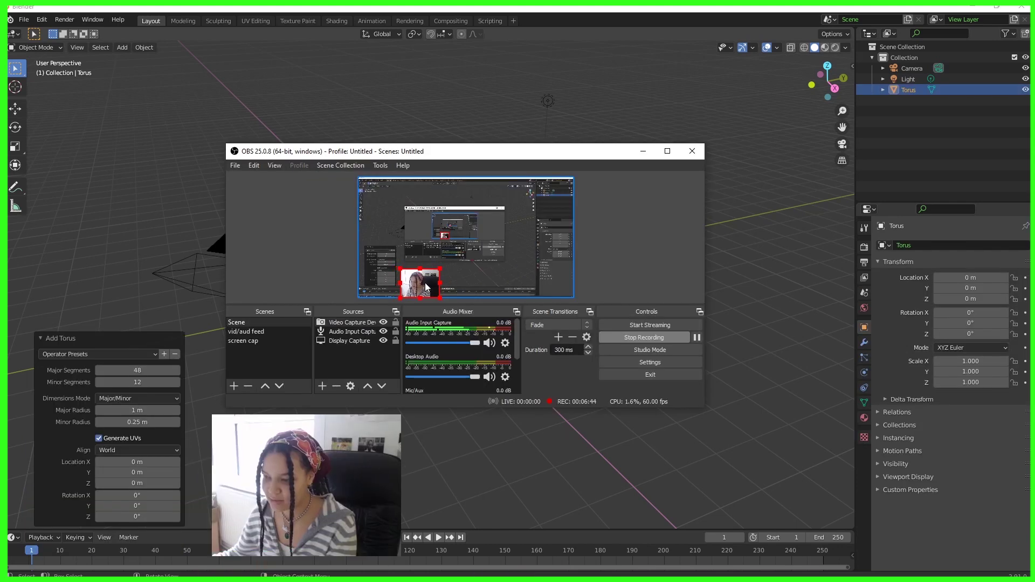
Step: Set the new torus to 50 major segments and 25 minor segments
left_click(88, 339)
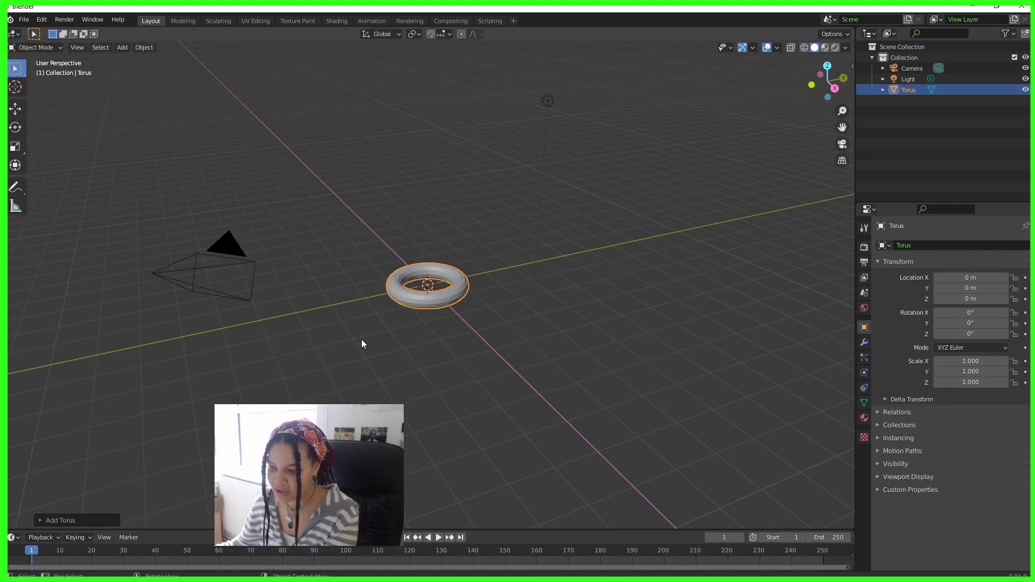
left_click(41, 520)
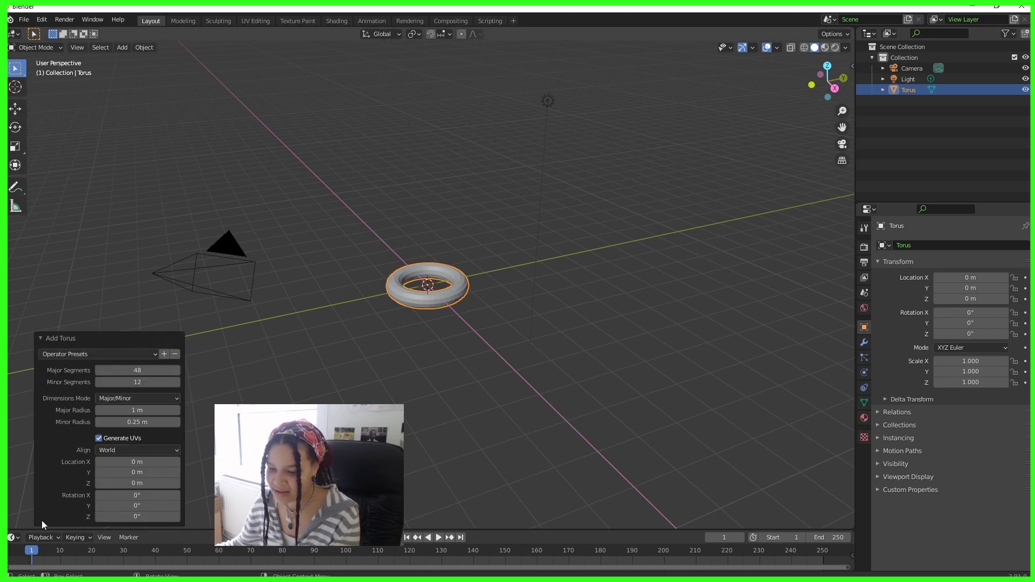
left_click(154, 372)
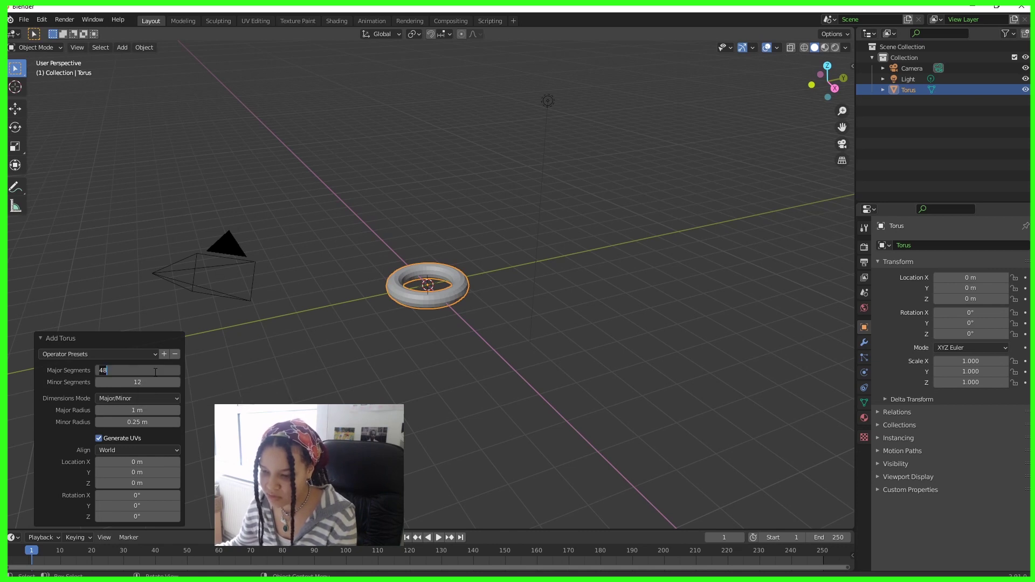
type("50")
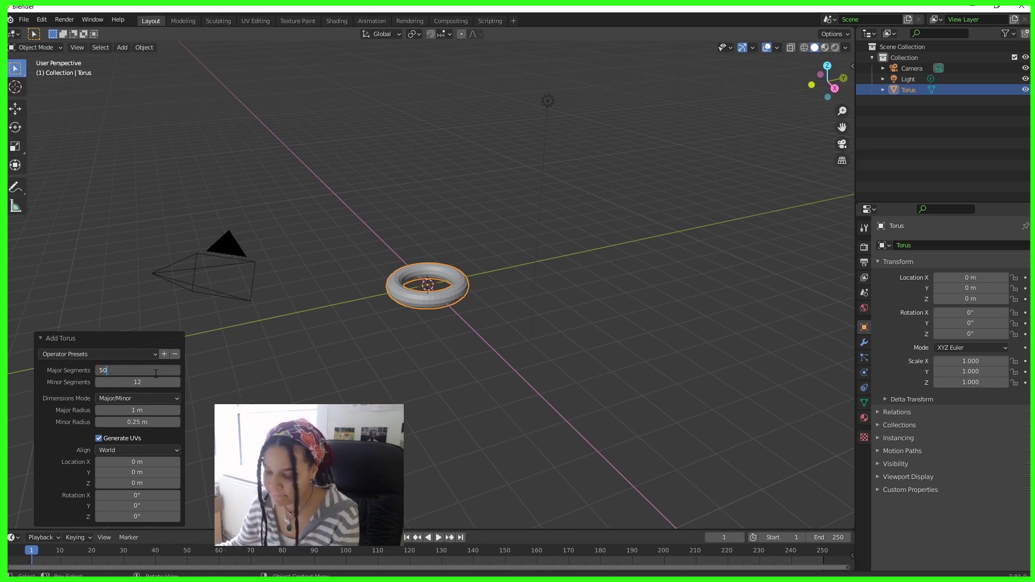
left_click(153, 383)
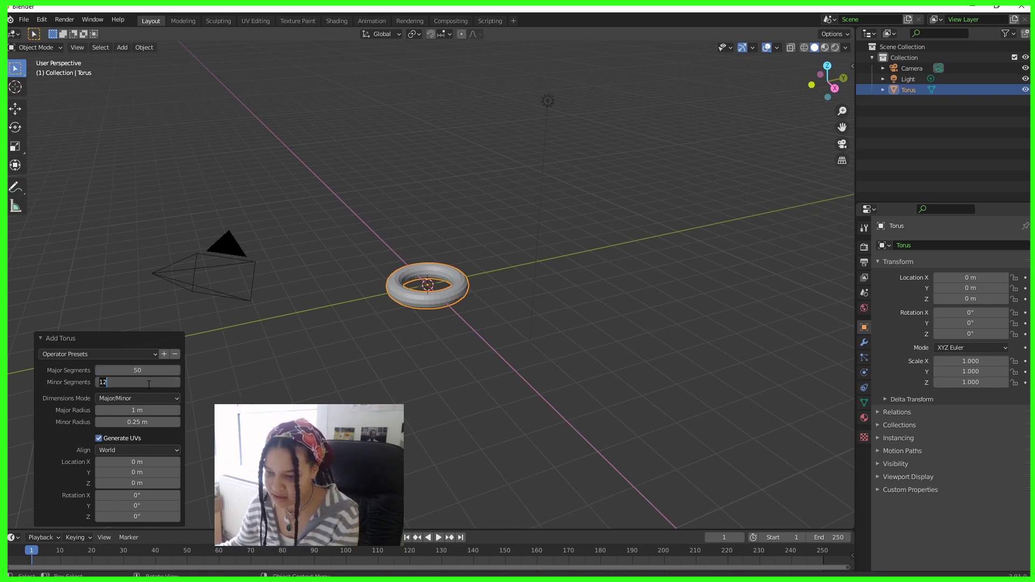
type("25")
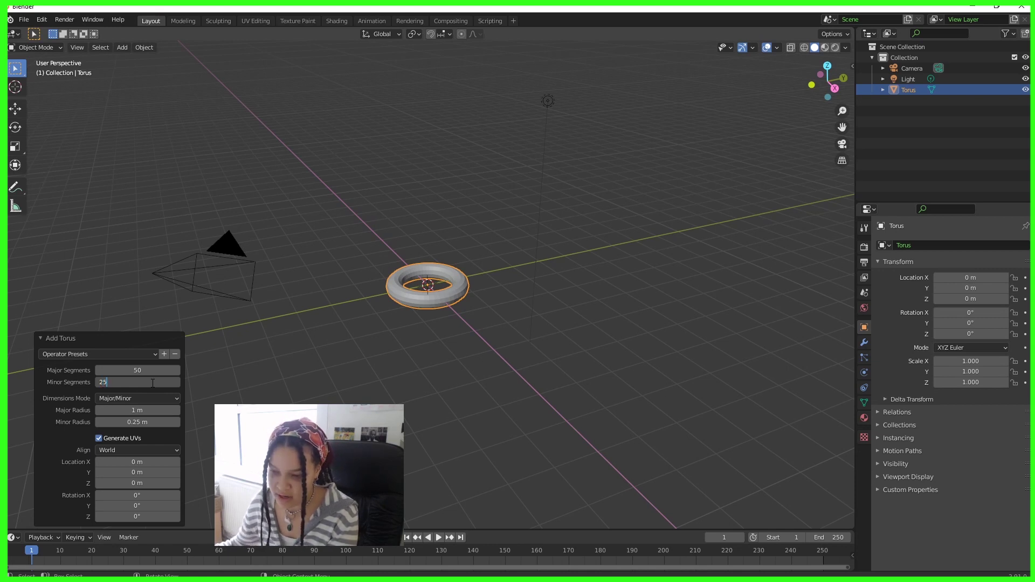
Step: Thin the torus ring by setting its minor radius to 0.1 m
mouse_move(137, 422)
left_mouse_down()
mouse_move(157, 422)
mouse_move(139, 423)
left_mouse_up()
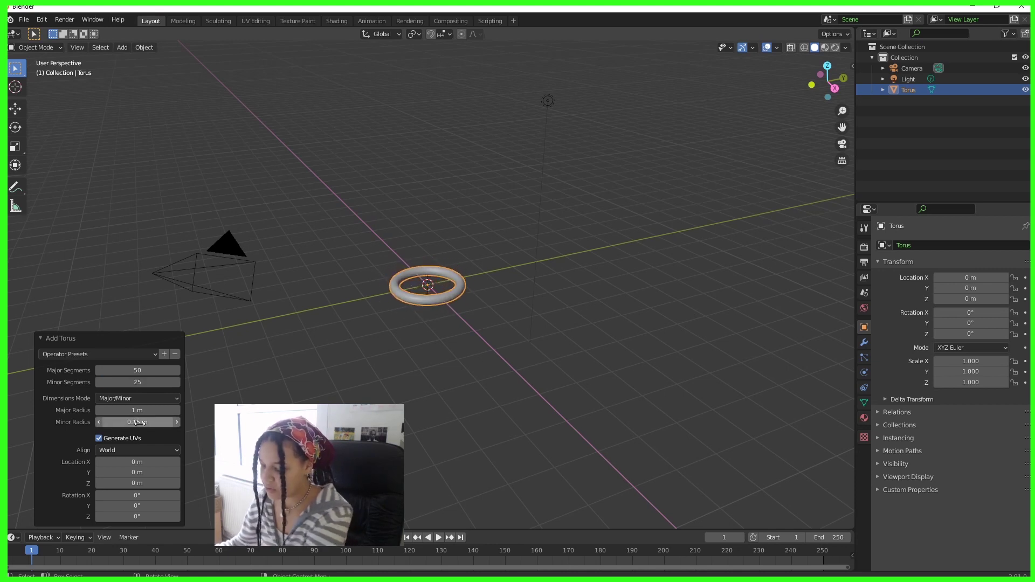
key("KP_7")
scroll(452, 304, "up", 5)
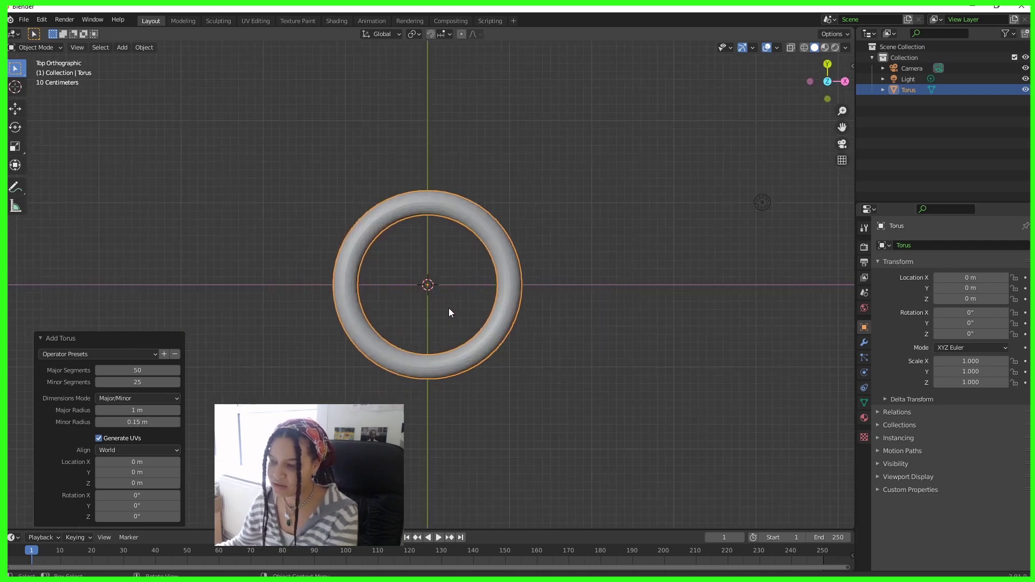
scroll(451, 312, "up", 1)
mouse_move(141, 422)
left_mouse_down()
mouse_move(119, 422)
mouse_move(142, 422)
left_mouse_up()
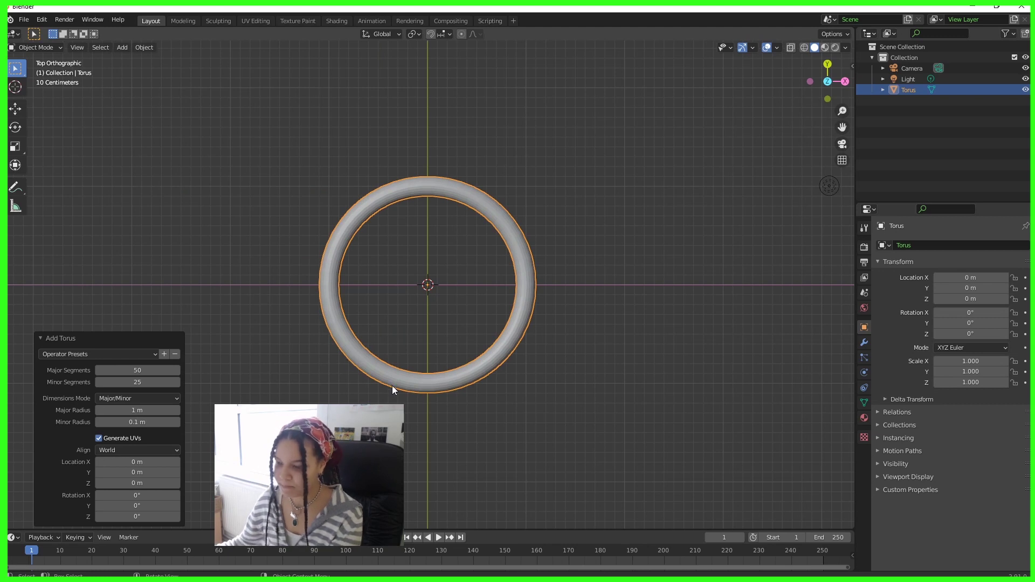
middle_click_drag(392, 385, 351, 372)
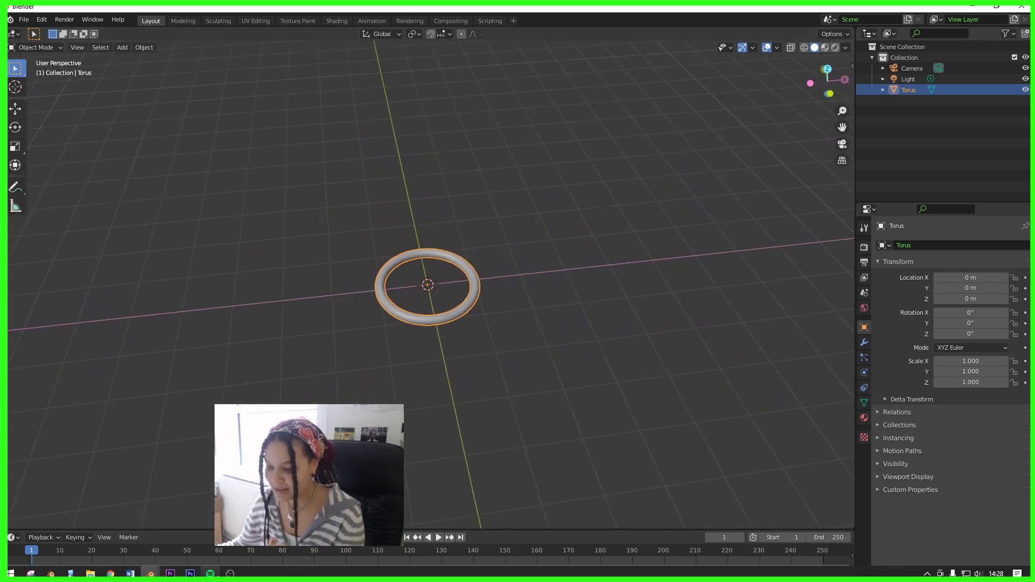
left_click(230, 573)
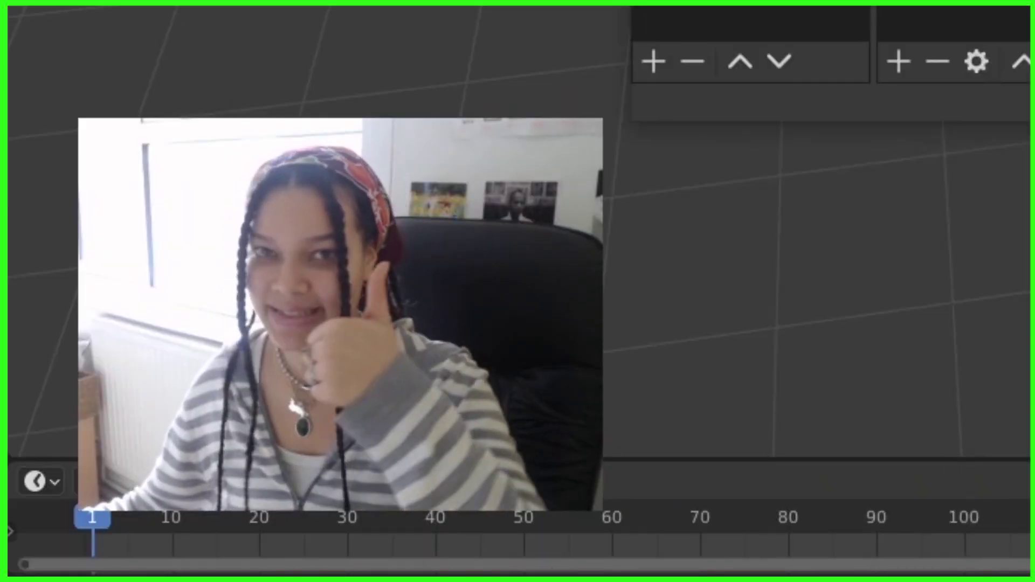
Step: Add a text object at the torus centre, working in the top view
key("KP_7")
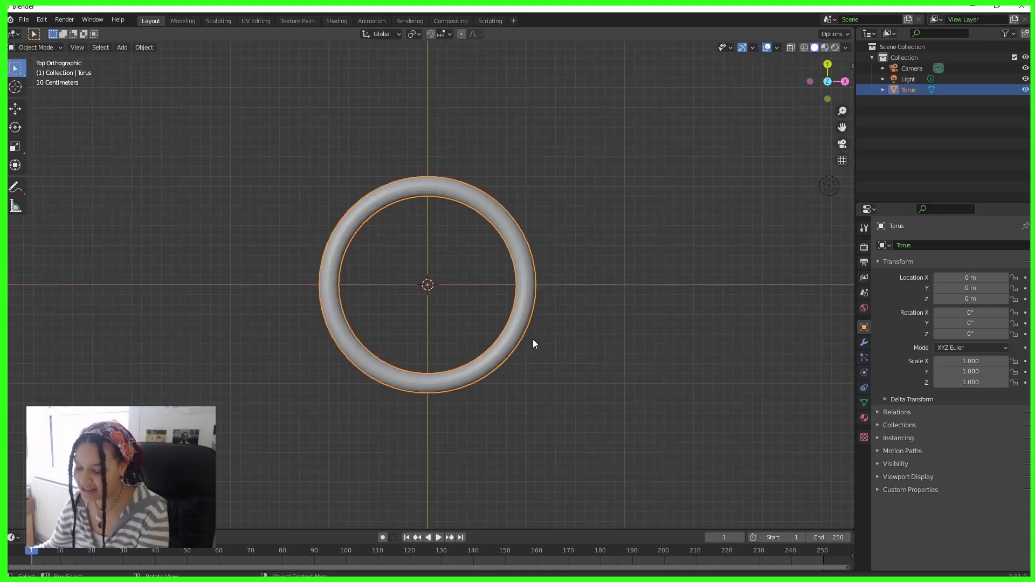
key("shift+a")
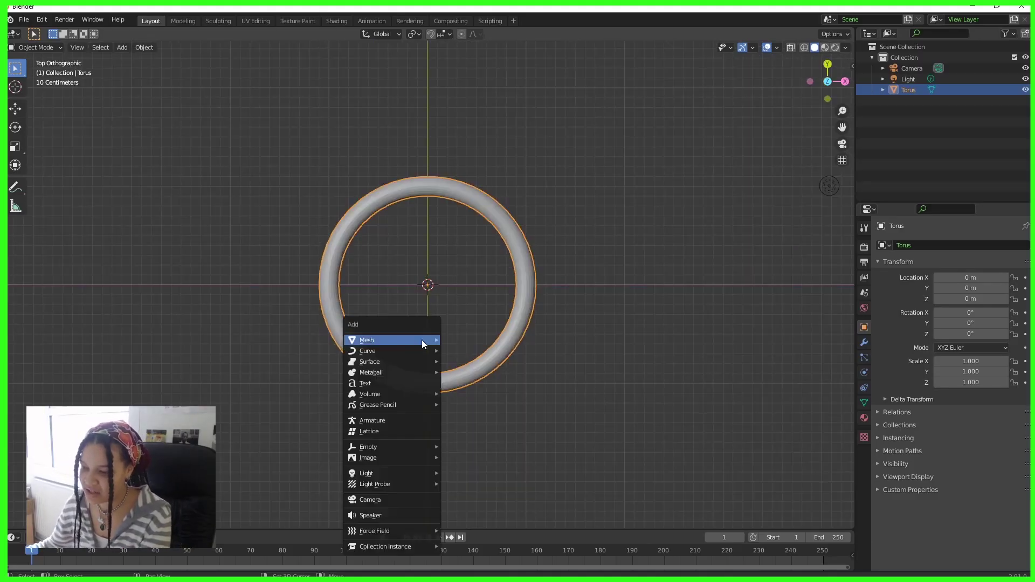
mouse_move(429, 343)
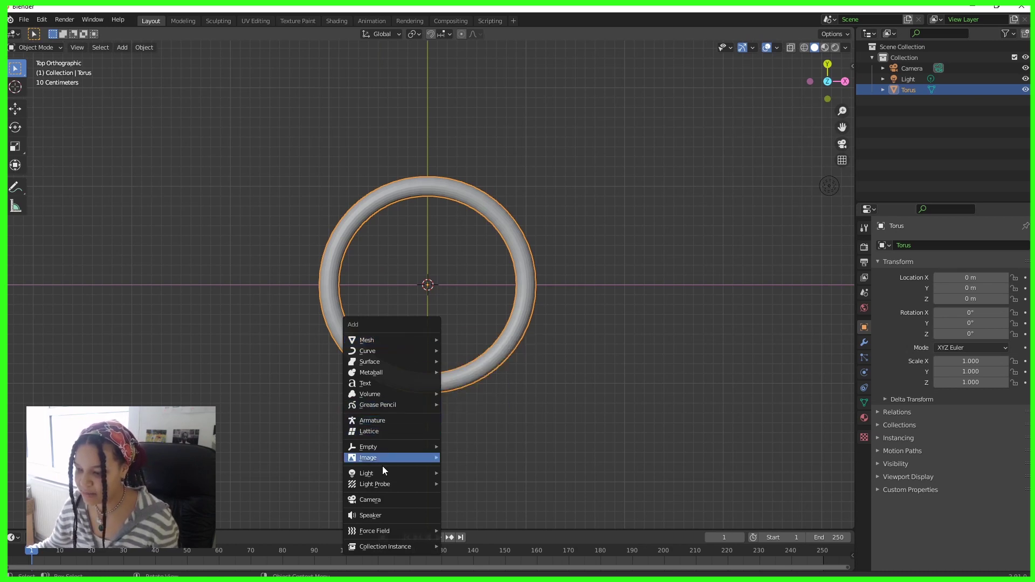
left_click(389, 383)
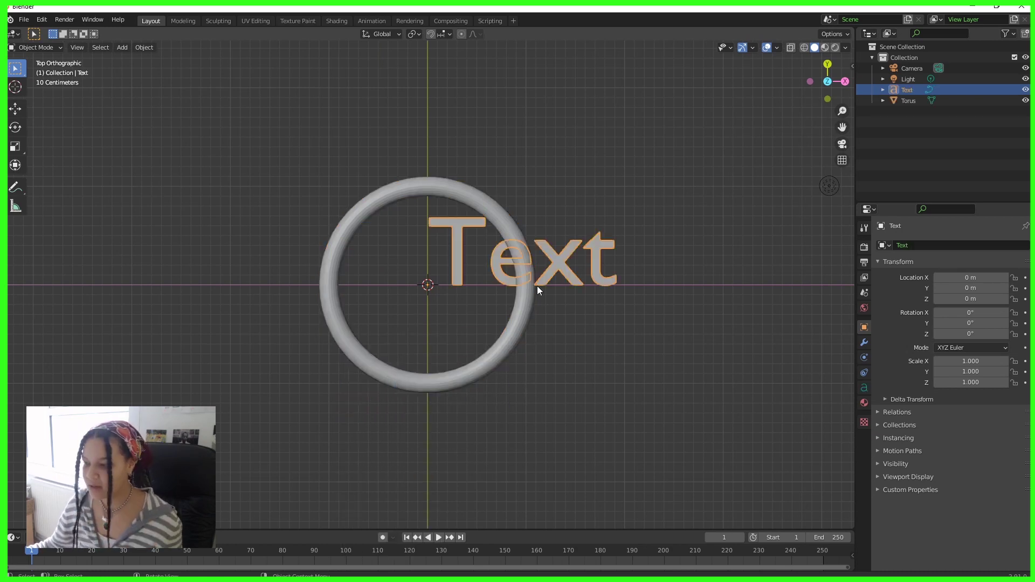
Step: Replace the placeholder wording of the text object with "1k"
key("Tab")
key("BackSpace")
key("BackSpace")
key("BackSpace")
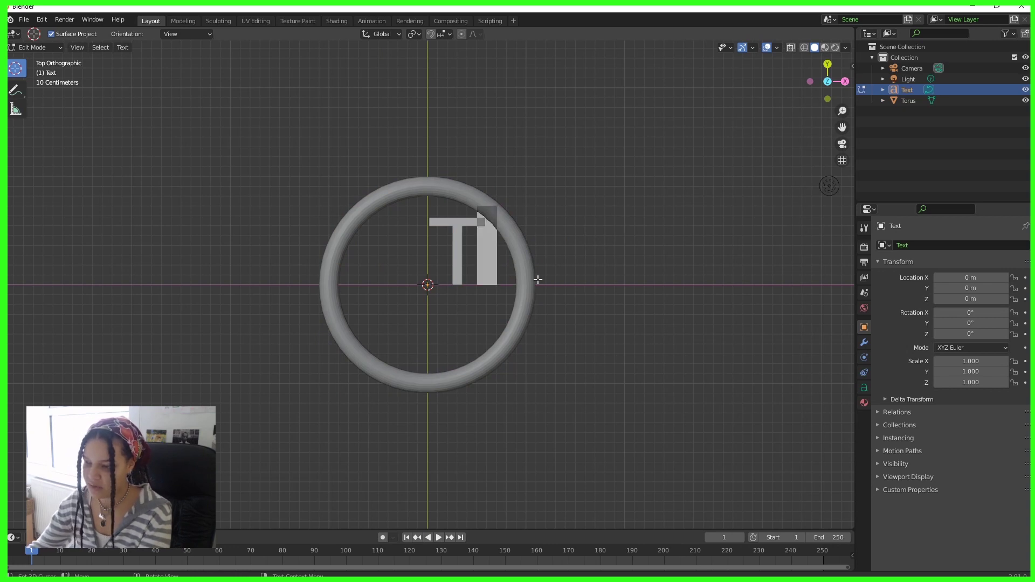
type("k")
key("BackSpace")
key("BackSpace")
key("BackSpace")
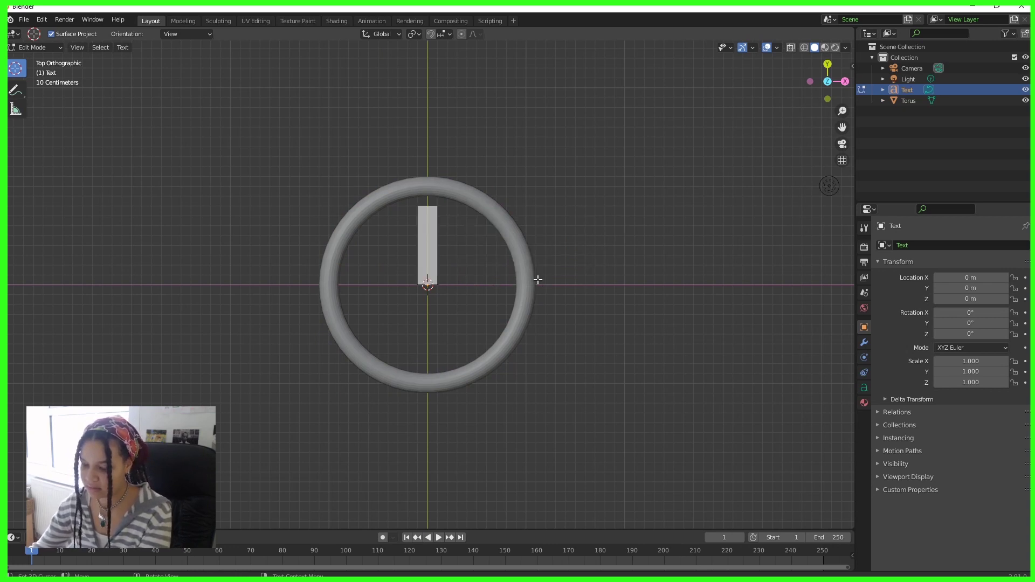
type("lk")
key("Tab")
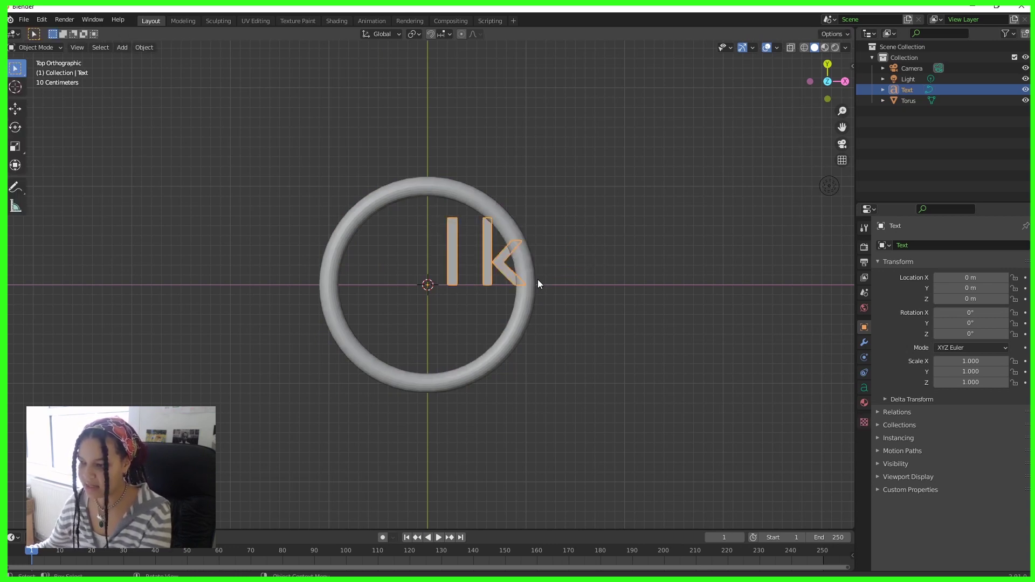
Step: Load OCRAStd.otf from the Windows fonts folder as the text's regular font
left_click(864, 387)
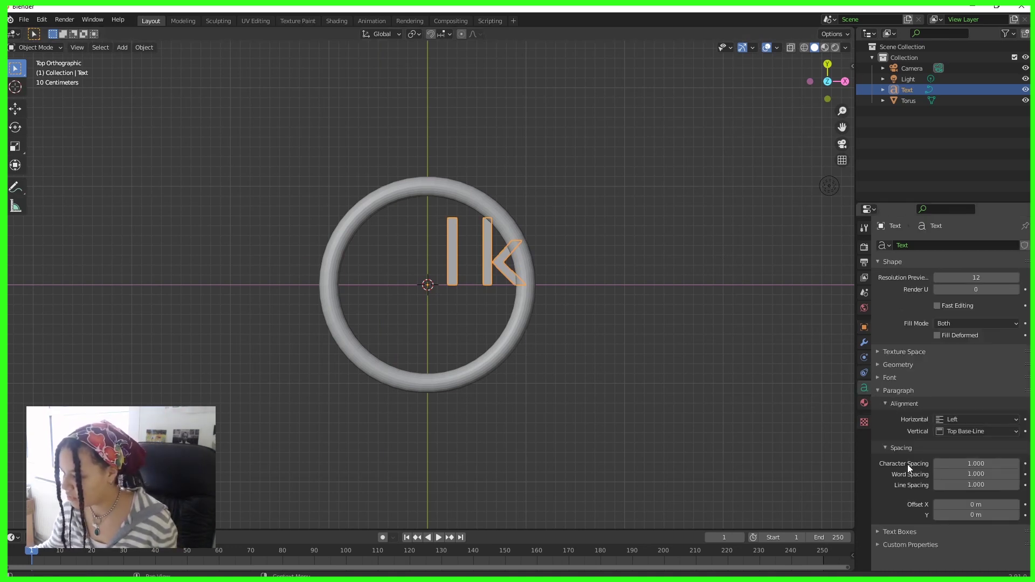
left_click(888, 377)
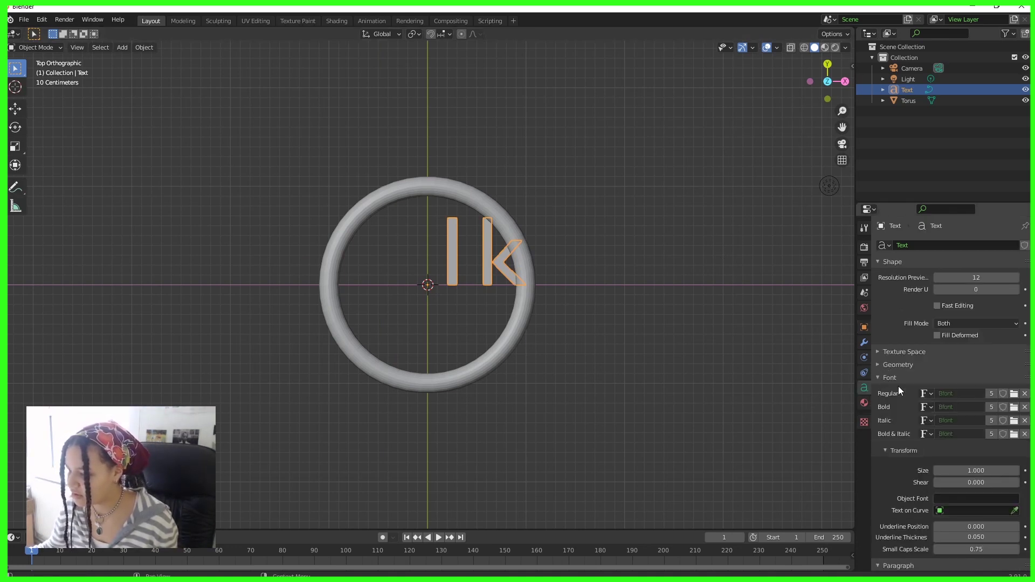
left_click(1013, 394)
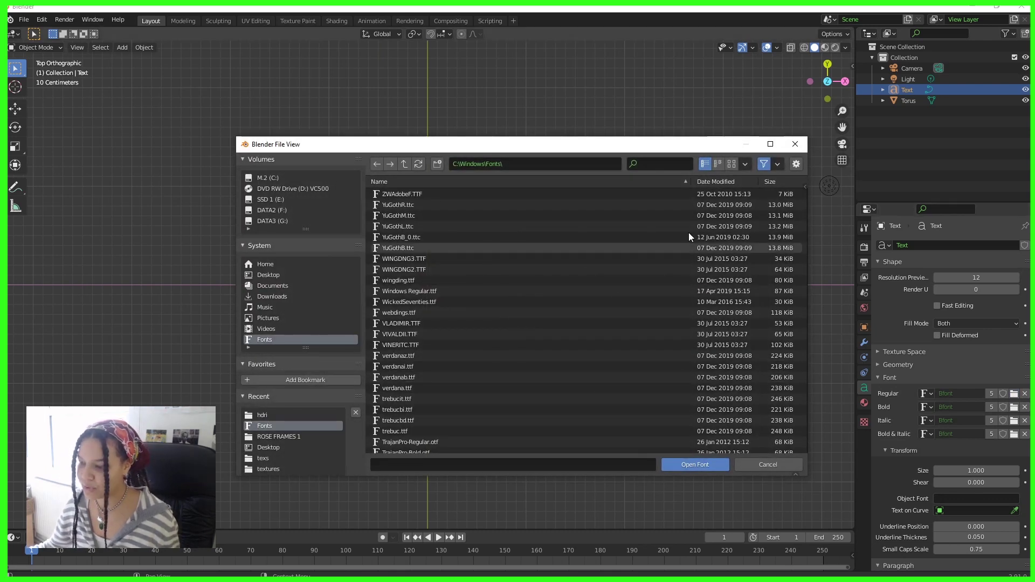
left_click(669, 166)
type("ocr")
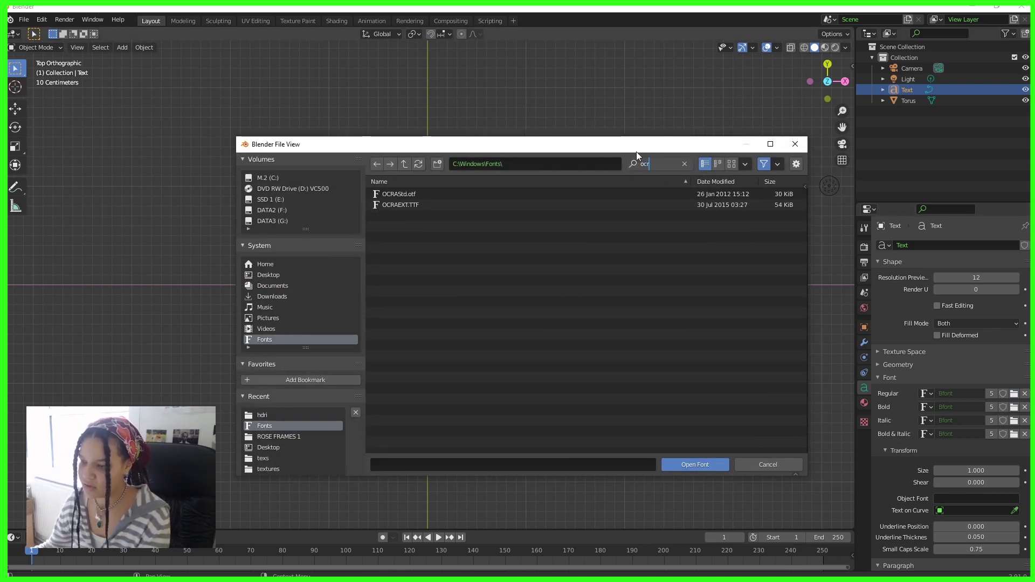
double_click(461, 196)
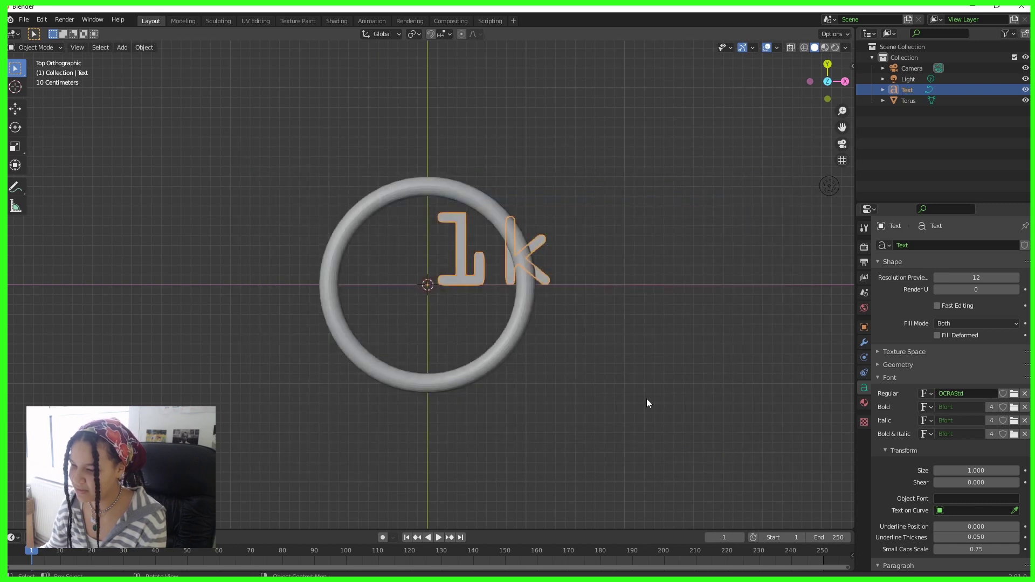
Step: Change the lowercase k in the text to a capital K so it reads "1K"
key("Tab")
key("BackSpace")
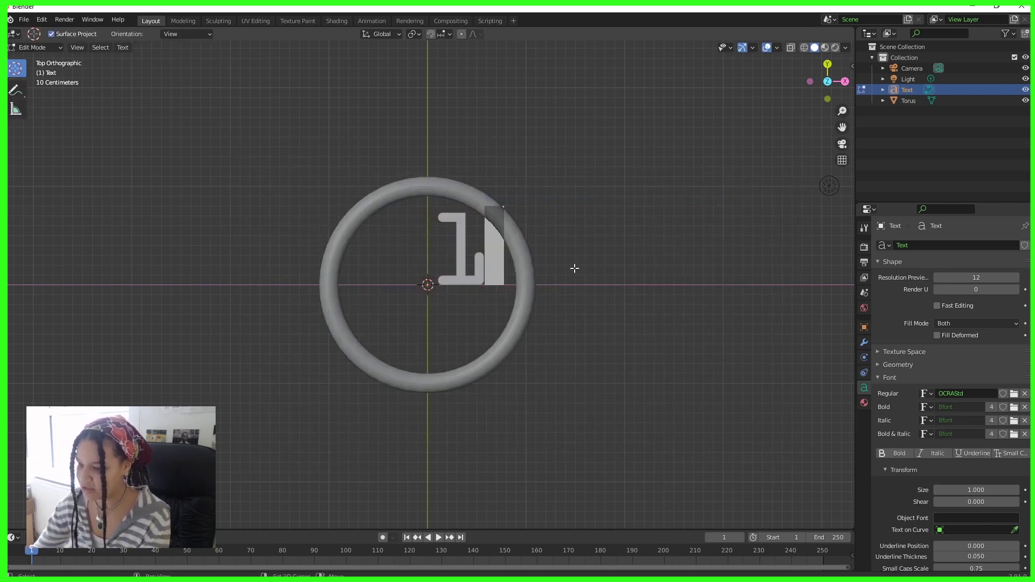
type("K")
key("Tab")
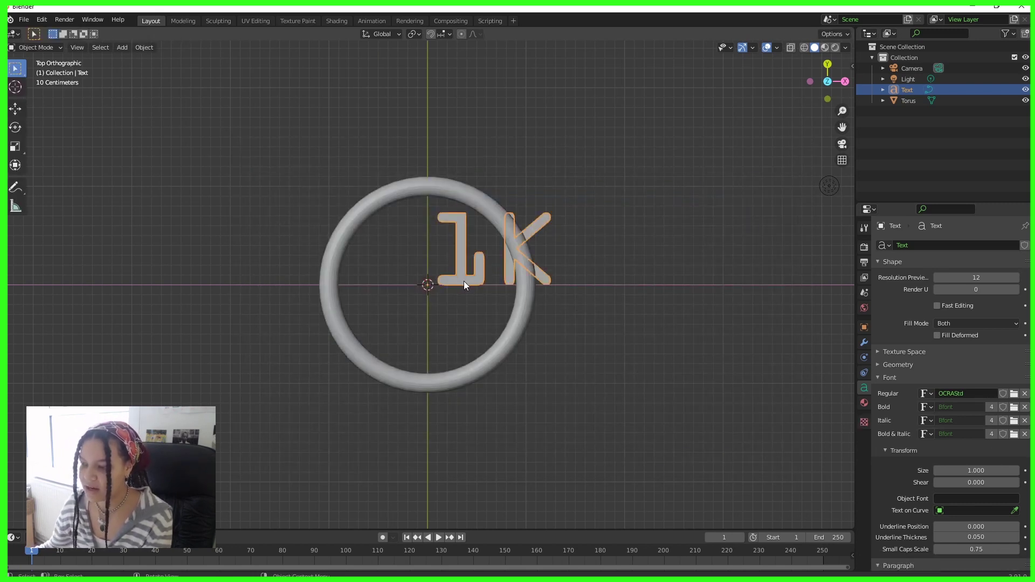
Step: Set the text's origin to its geometry and snap the text to the 3D cursor at the ring's centre
left_click(141, 48)
mouse_move(165, 70)
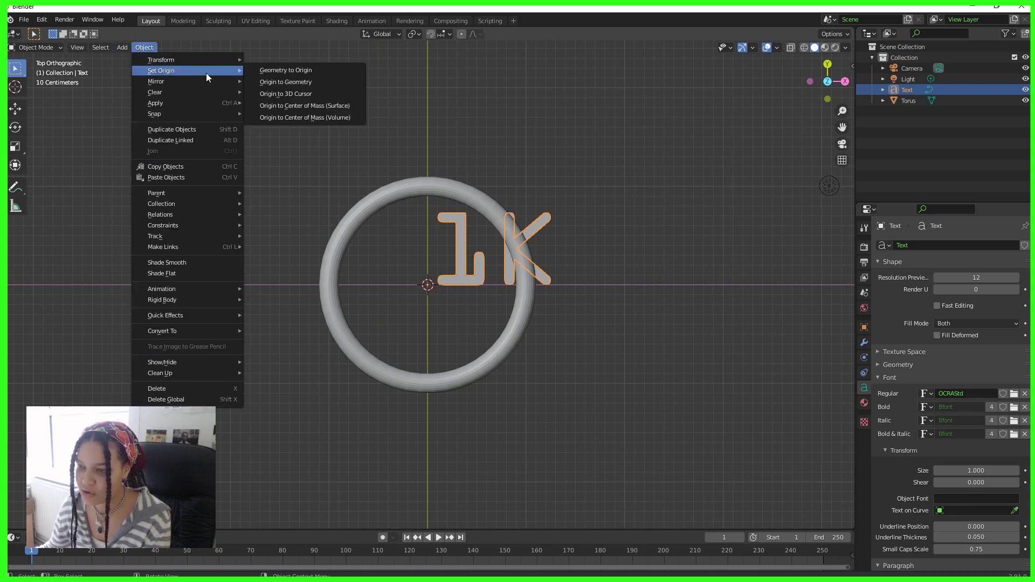
left_click(280, 86)
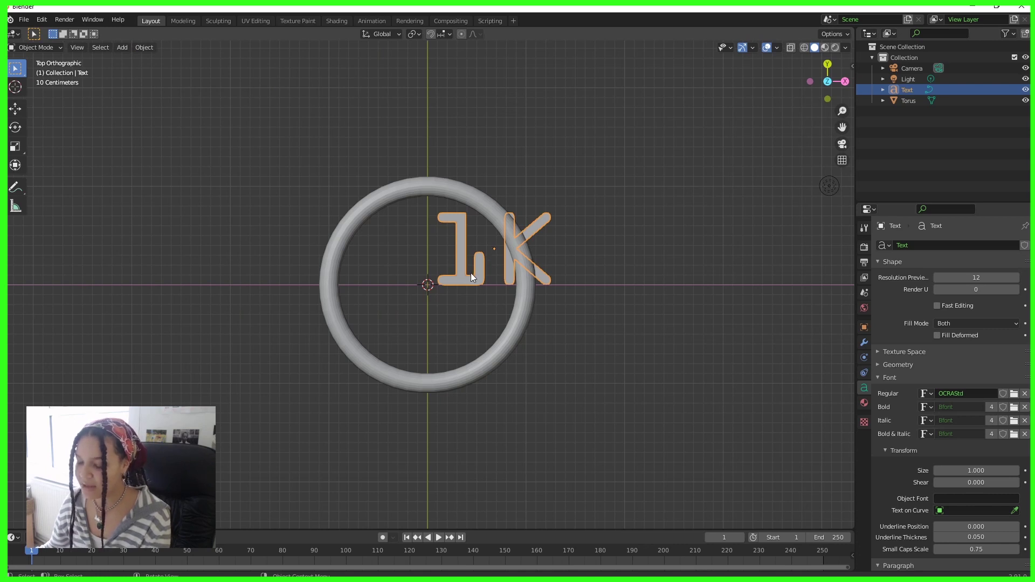
key("shift+s")
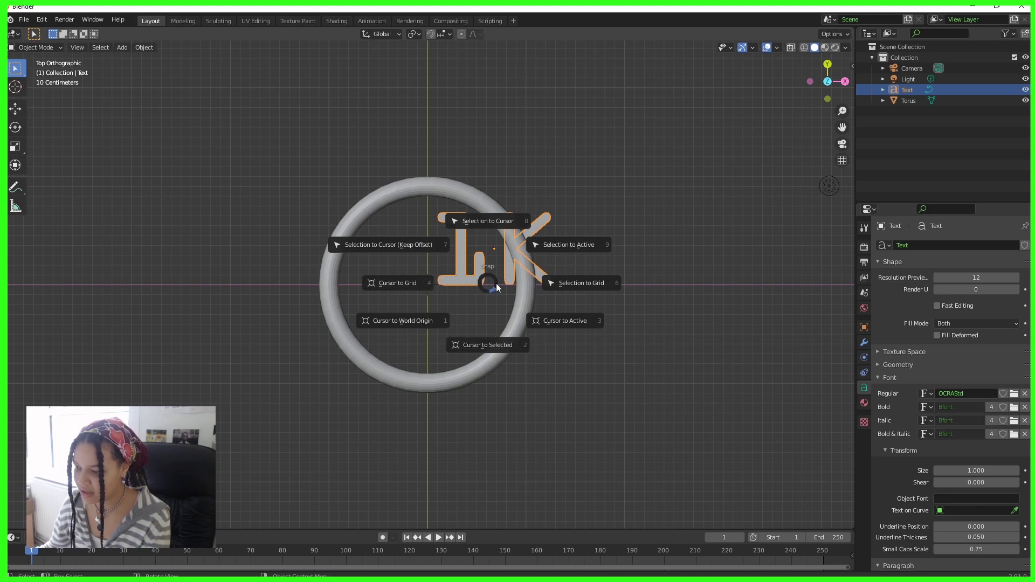
left_click(496, 221)
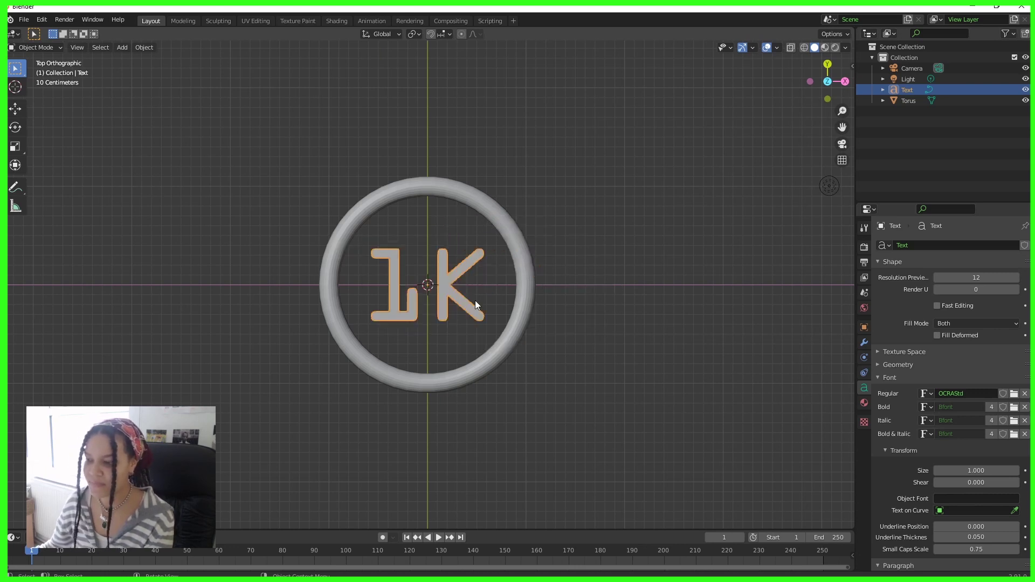
Step: Scale the 1K text up uniformly to about 1.4 times so it reaches the inner edge of the ring
scroll(406, 300, "up", 4)
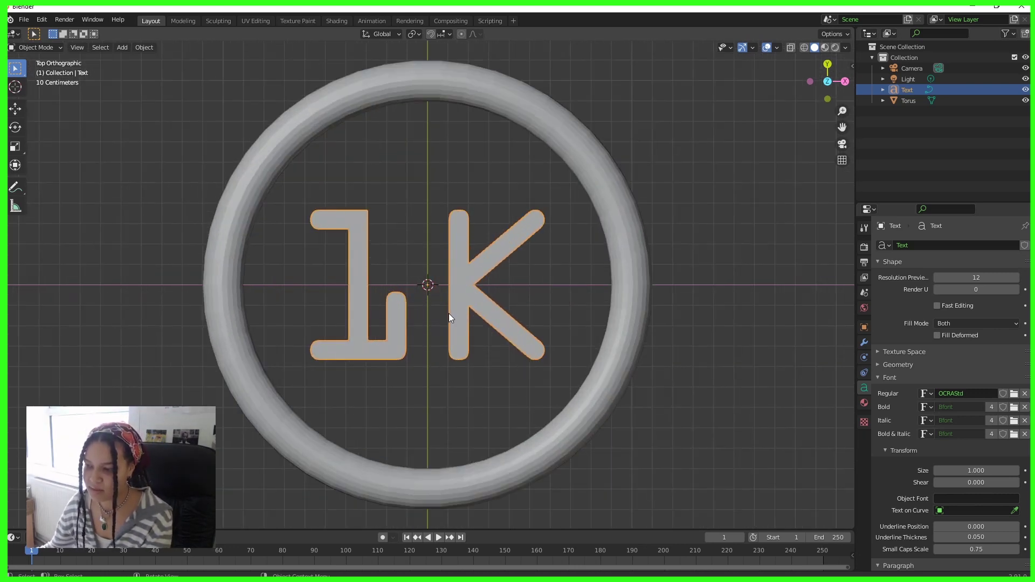
key("s")
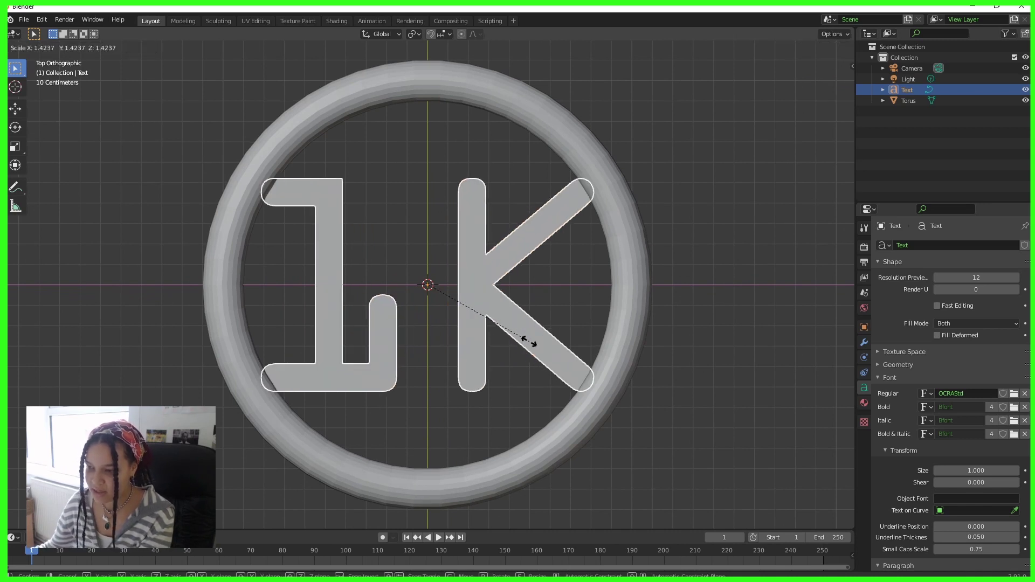
left_click(526, 340)
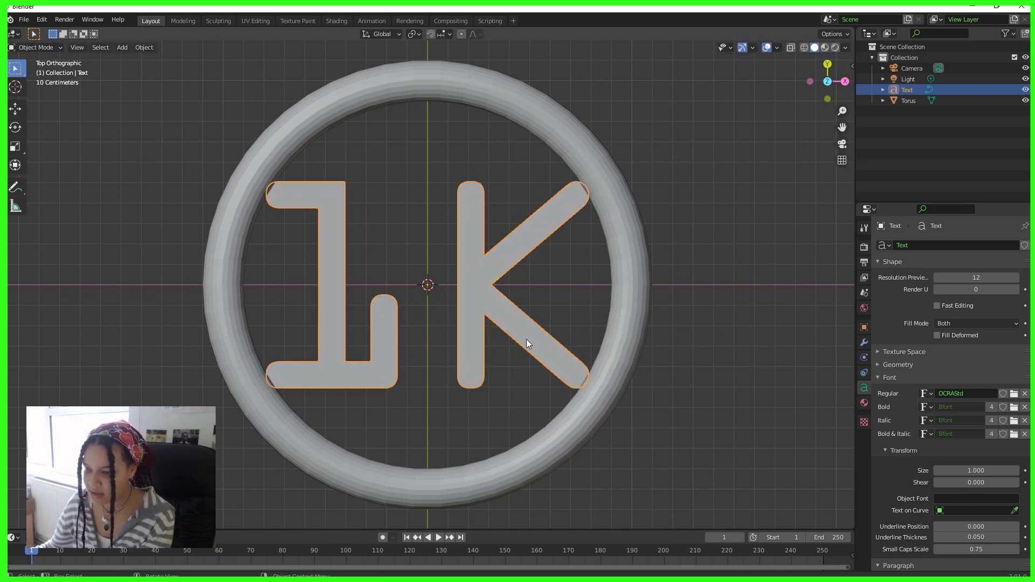
Step: Shade the torus ring around the text smooth
left_click(748, 318)
middle_click_drag(642, 302, 575, 315)
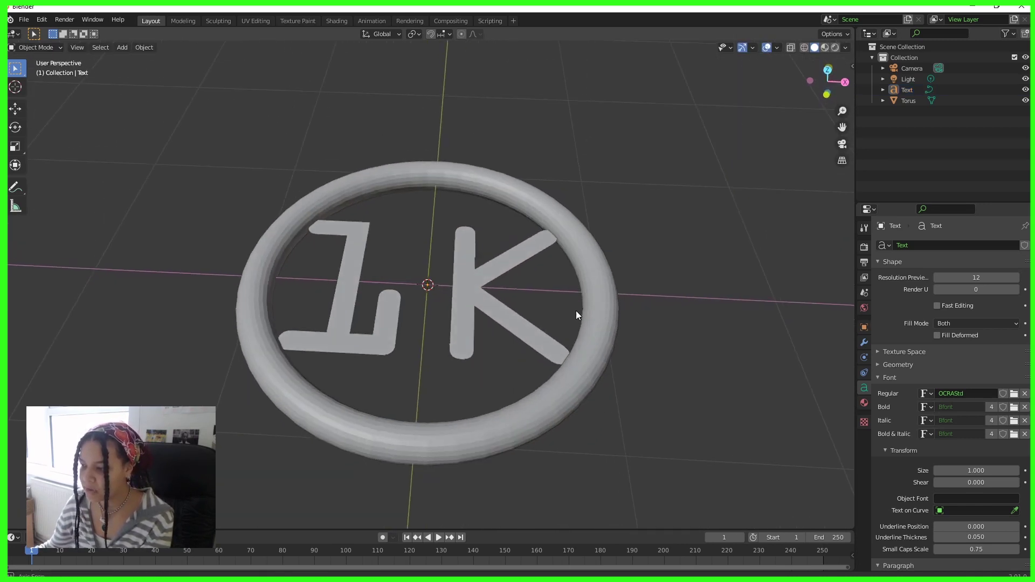
left_click(594, 317)
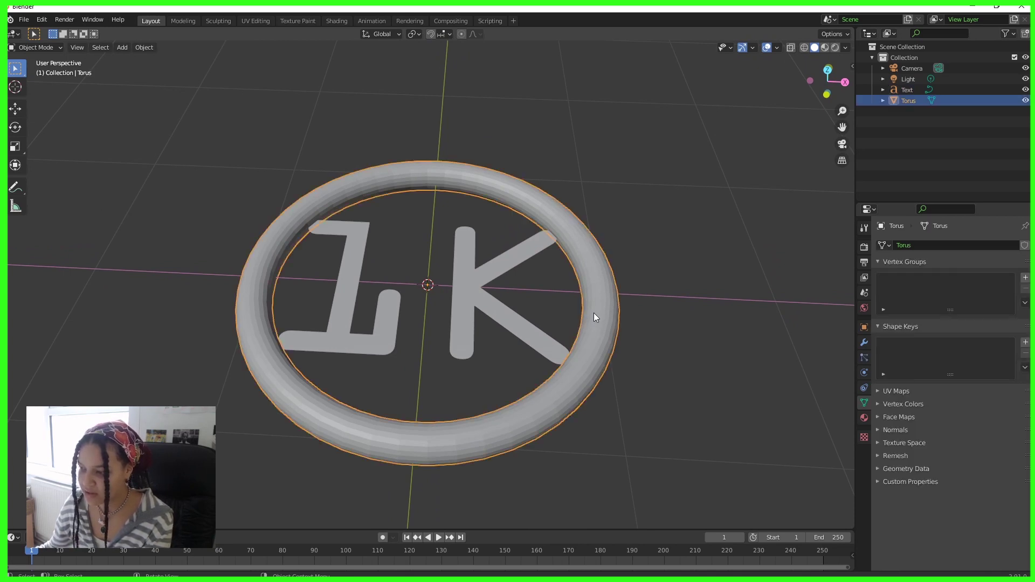
right_click(594, 316)
left_click(593, 313)
middle_click_drag(593, 313, 529, 322)
Step: Extrude the 1K text by 0.042 m so it stays slightly thinner than the ring
left_click(526, 324)
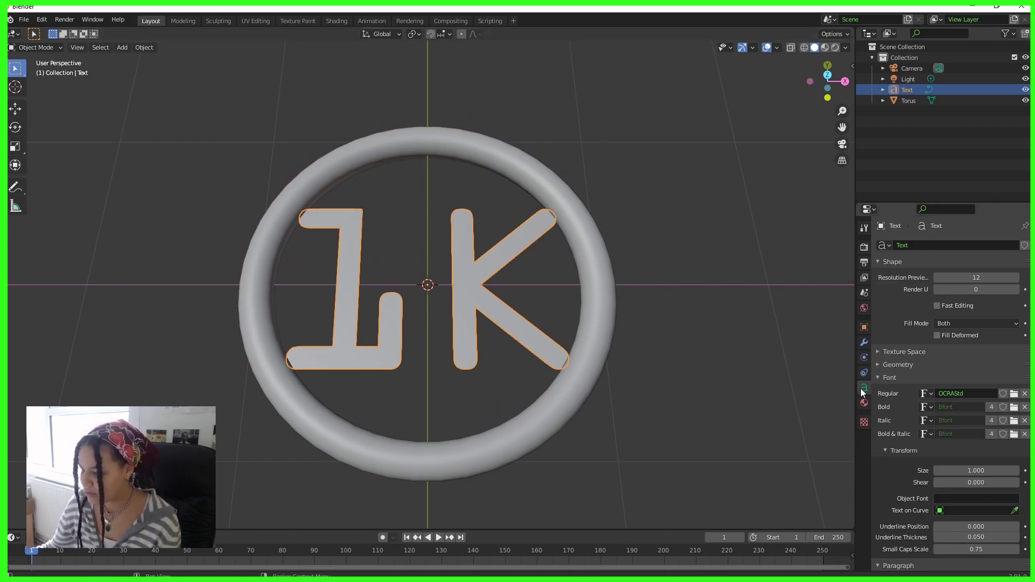
scroll(888, 397, "down", 5)
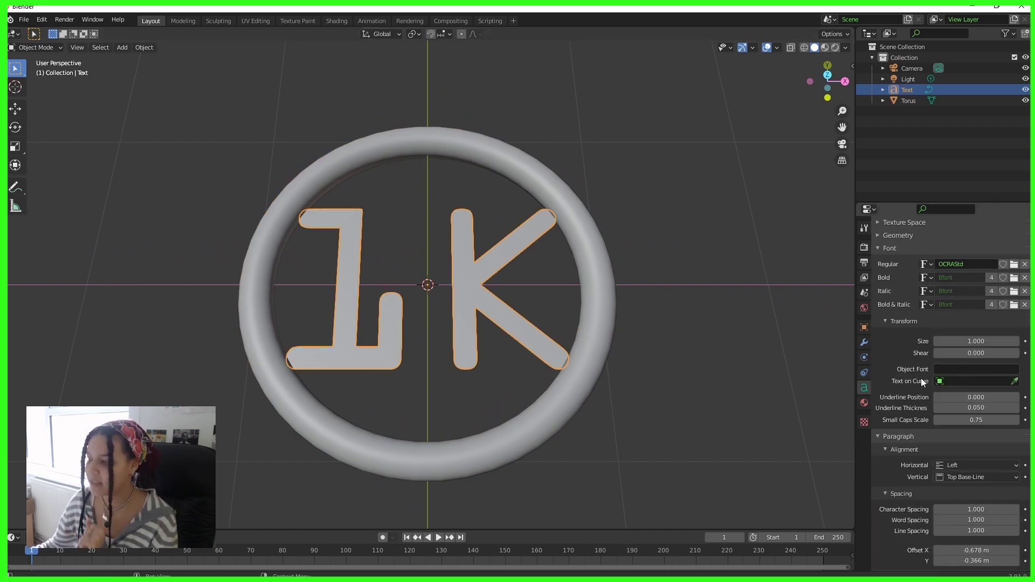
scroll(918, 402, "up", 2)
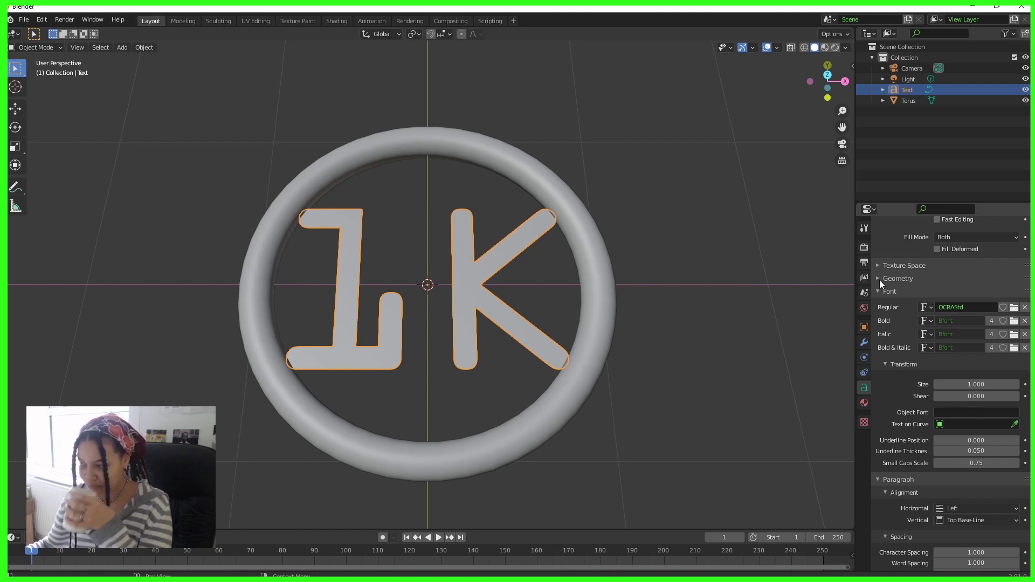
left_click(878, 279)
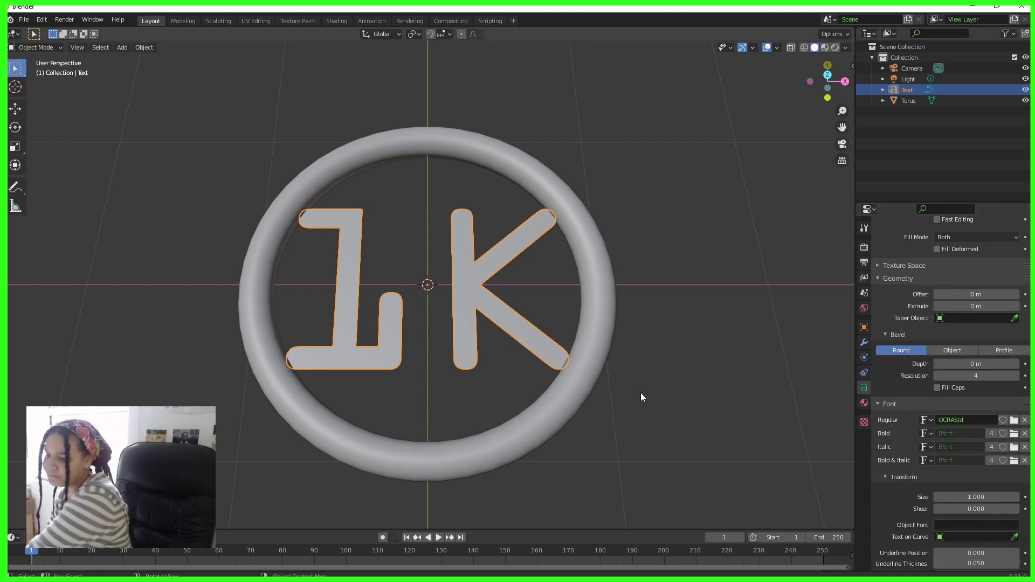
key("KP_1")
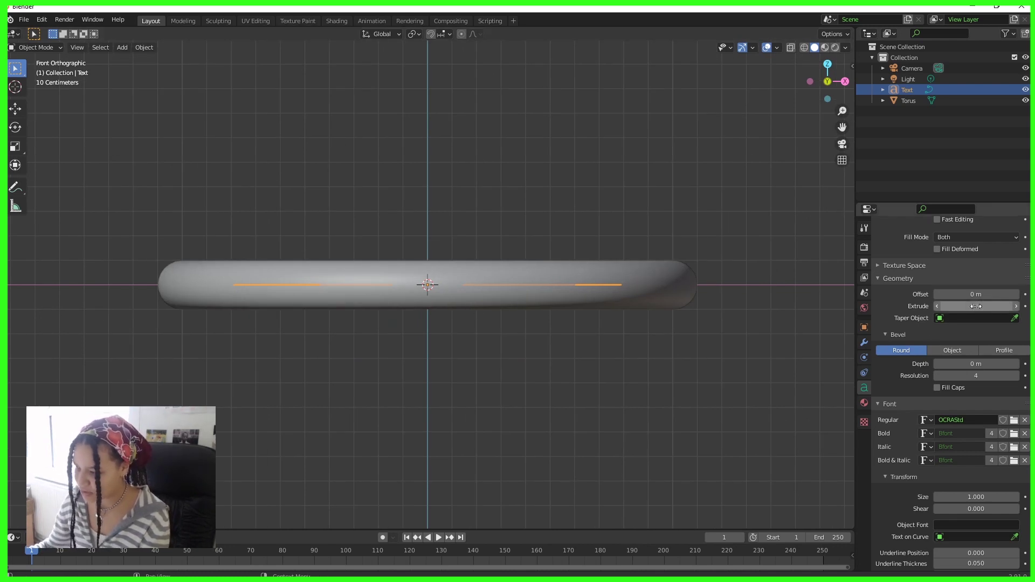
mouse_move(975, 305)
left_mouse_down()
mouse_move(959, 305)
mouse_move(981, 306)
left_mouse_up()
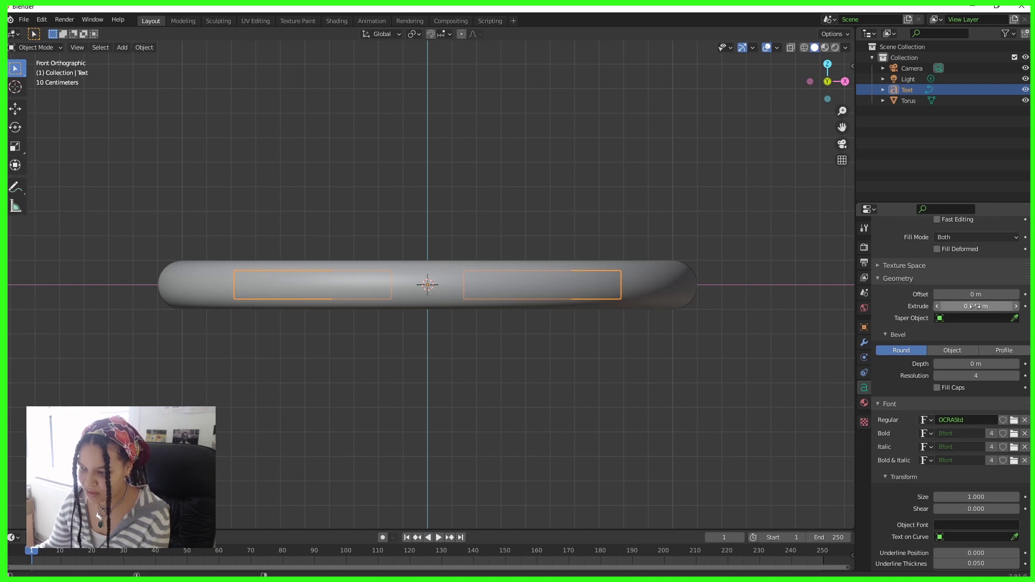
Step: Give the 1K text a round bevel with a depth of 0.028 m so its thickness matches the ring's
middle_click_drag(669, 323, 715, 358)
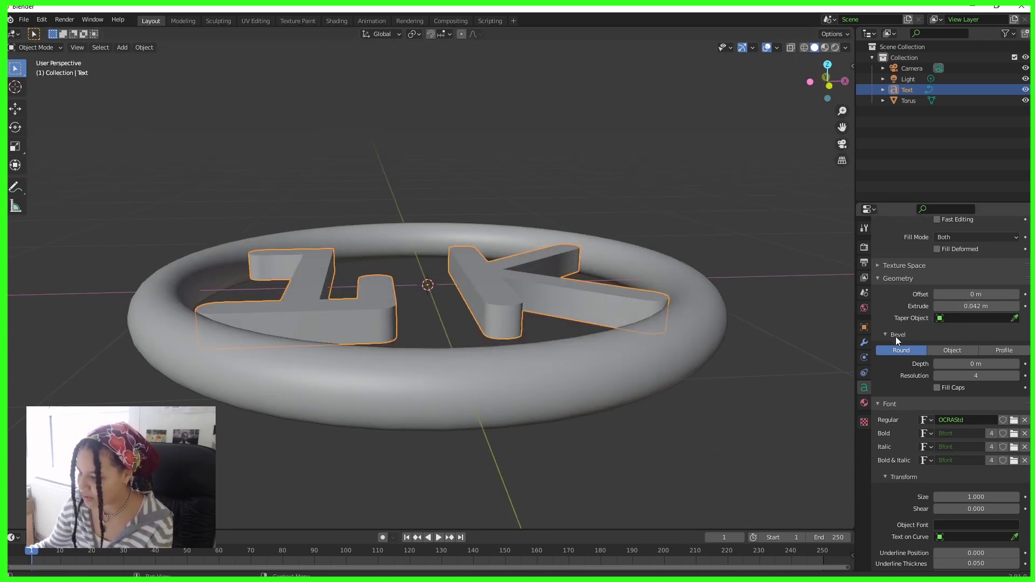
left_click_drag(976, 363, 1003, 364)
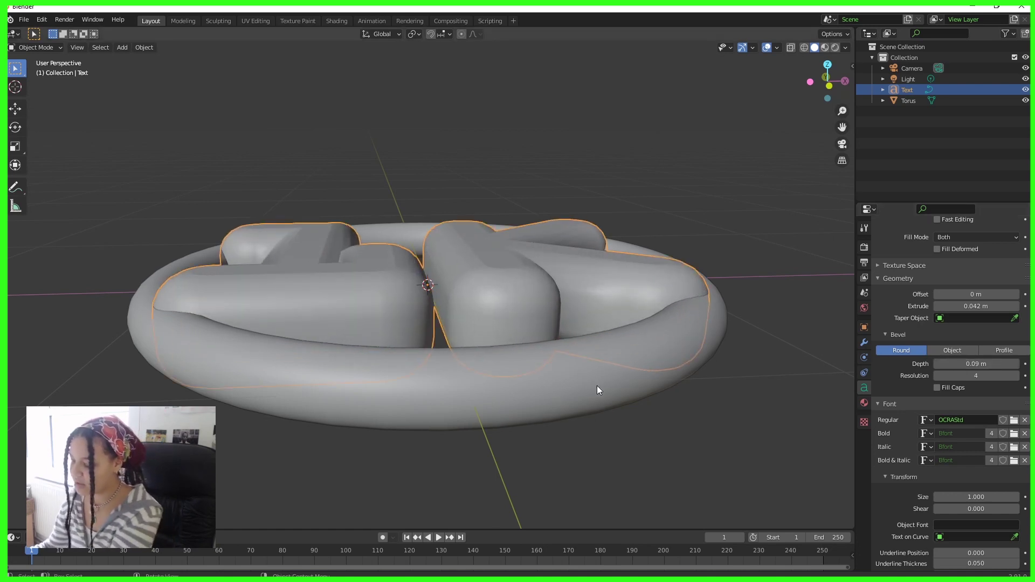
key("KP_1")
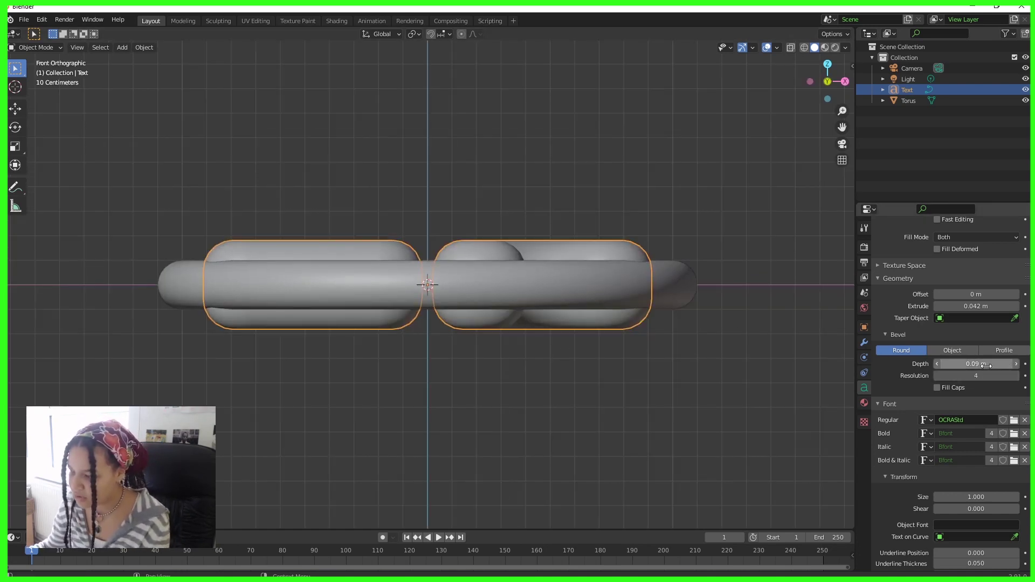
left_click_drag(976, 364, 944, 363)
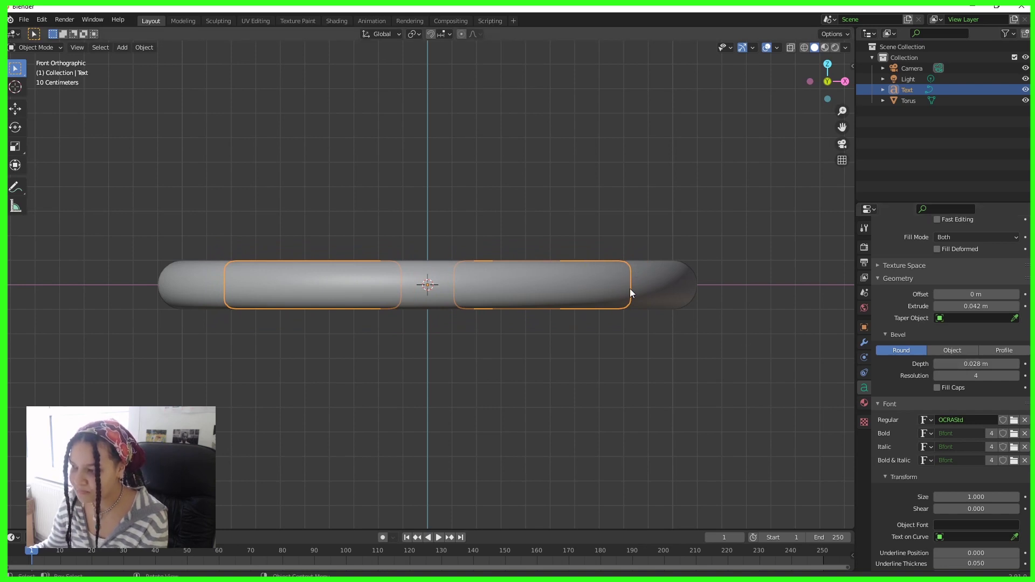
Step: Set the text's bevel resolution to 9
middle_click_drag(629, 289, 733, 304)
left_click(700, 330)
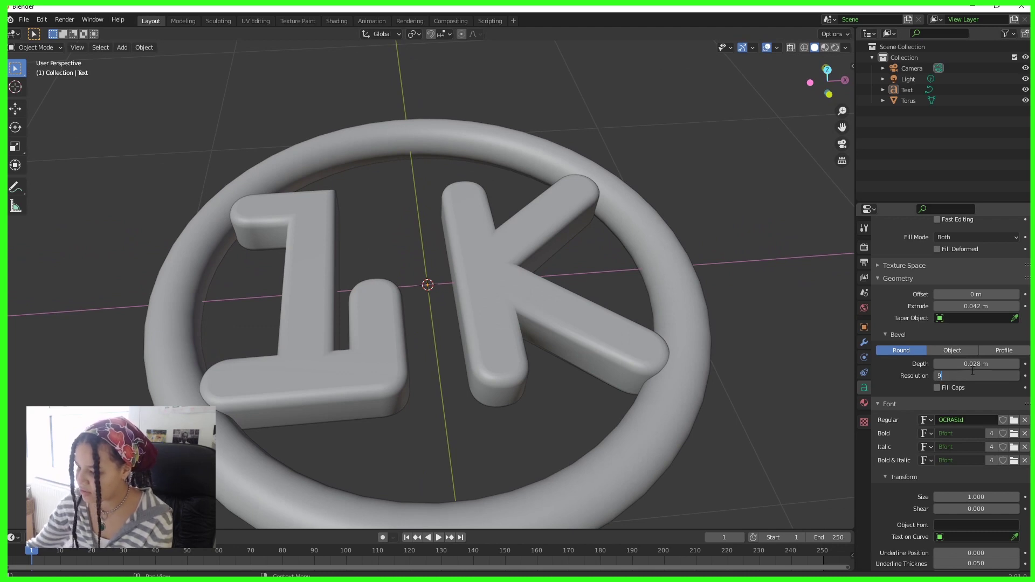
key("Return")
middle_click_drag(684, 406, 696, 367)
scroll(635, 370, "up", 4)
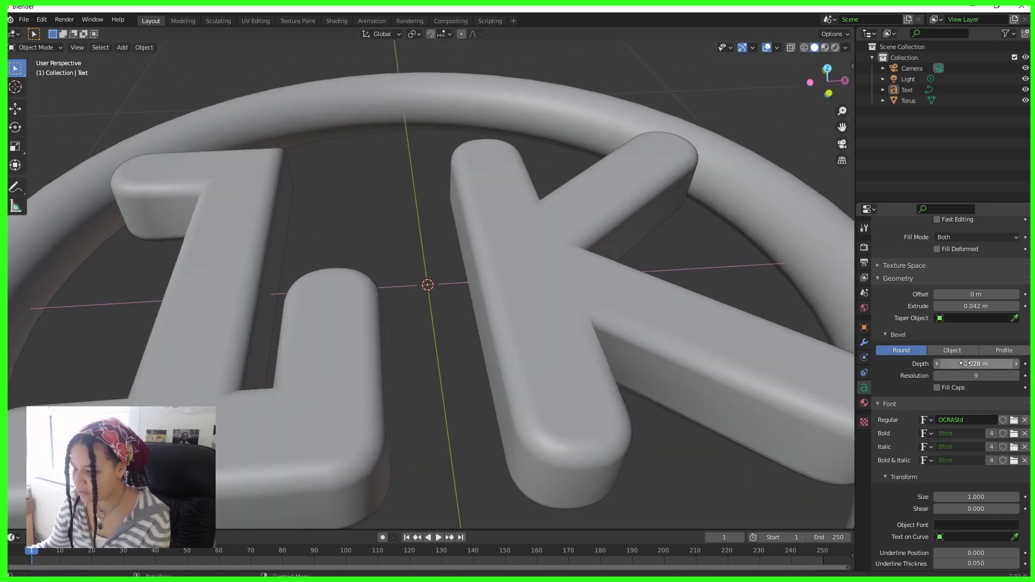
Step: Change the text's bevel type to Profile and bend the profile curve through added points into a wave that gives stepped edges
left_click(1008, 353)
scroll(923, 458, "down", 2)
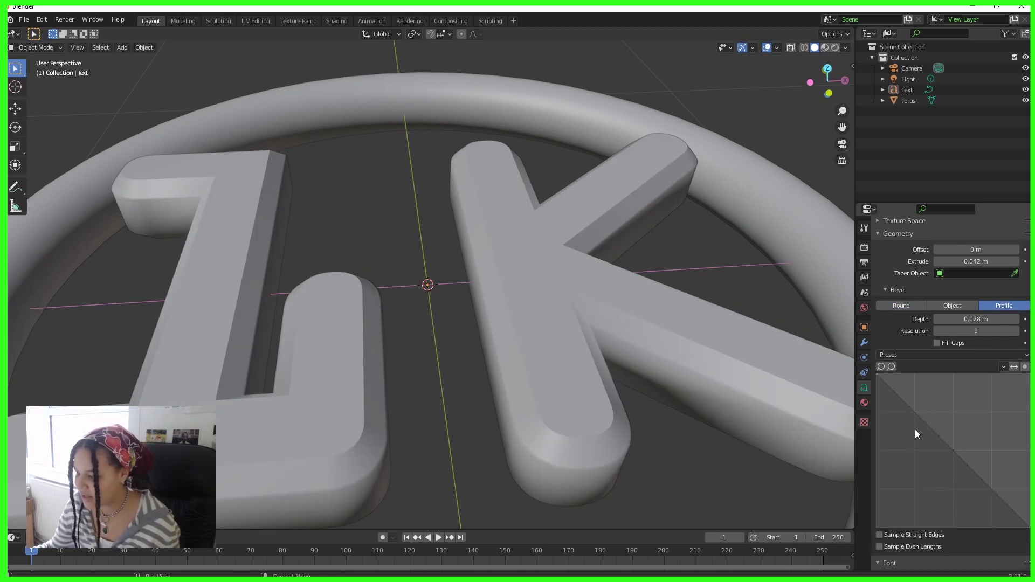
mouse_move(914, 429)
left_mouse_down()
mouse_move(910, 438)
mouse_move(957, 413)
left_mouse_up()
left_click_drag(1021, 509, 961, 509)
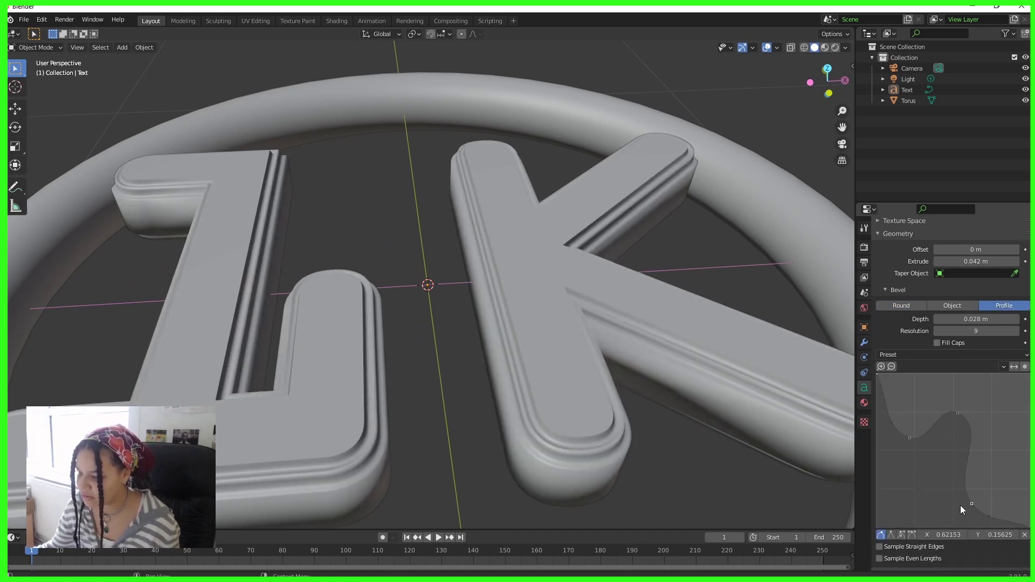
scroll(696, 406, "down", 4)
mouse_move(697, 406)
middle_mouse_down()
mouse_move(693, 427)
mouse_move(701, 420)
middle_mouse_up()
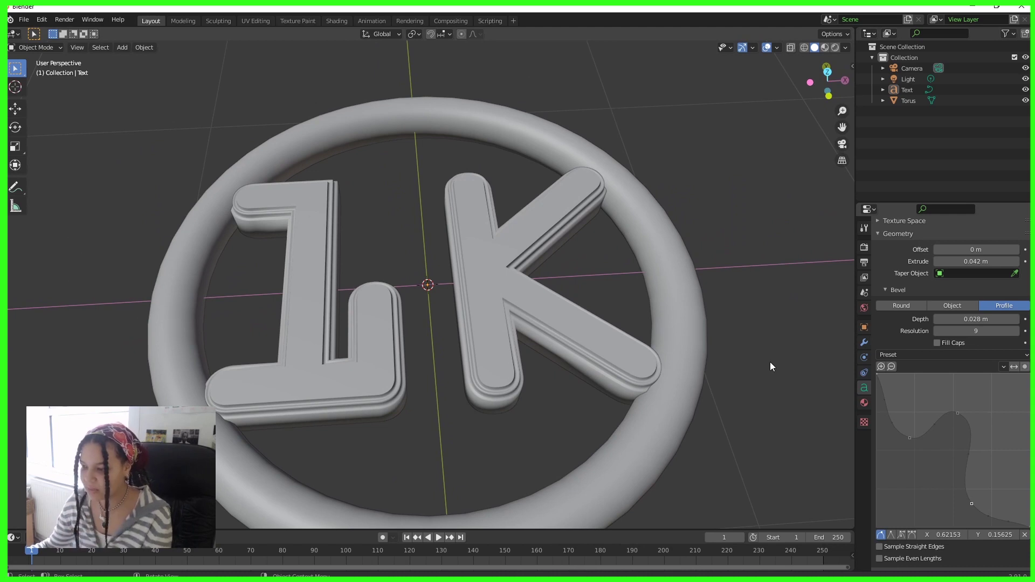
mouse_move(769, 361)
middle_mouse_down()
mouse_move(712, 409)
mouse_move(768, 366)
middle_mouse_up()
Step: Convert the 1K text object to a mesh
key("Tab")
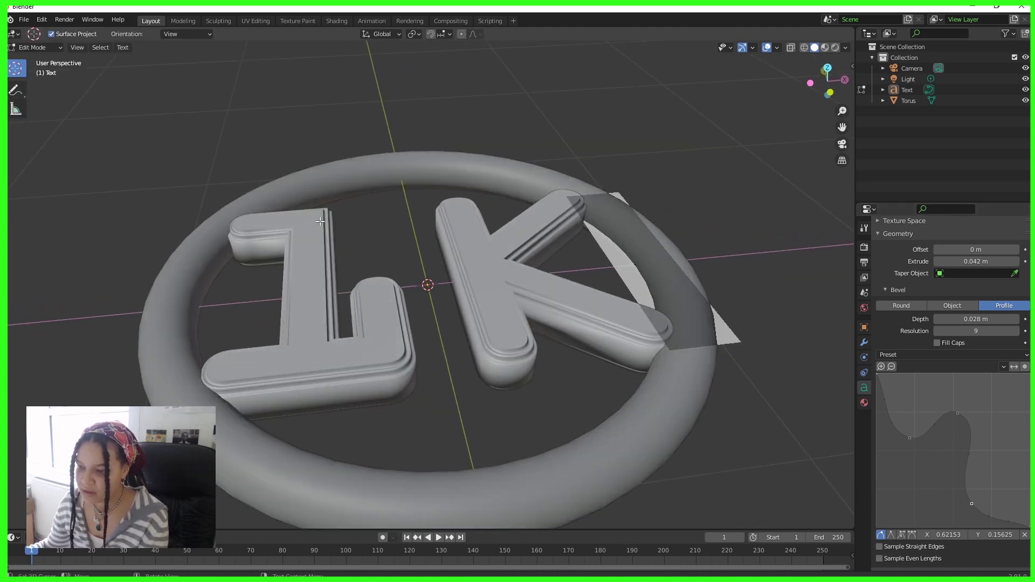
key("Tab")
left_click(310, 253)
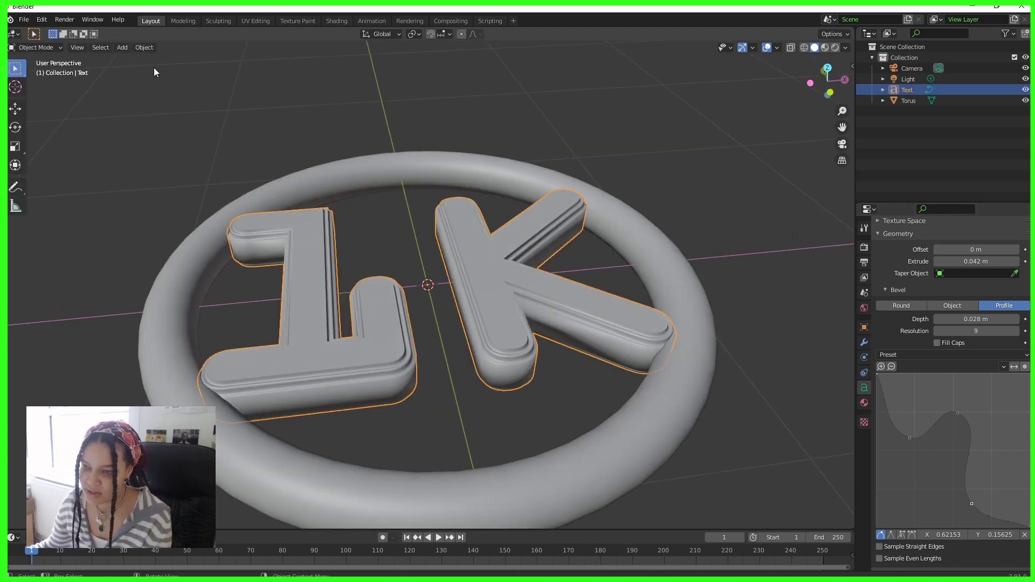
left_click(152, 49)
mouse_move(233, 337)
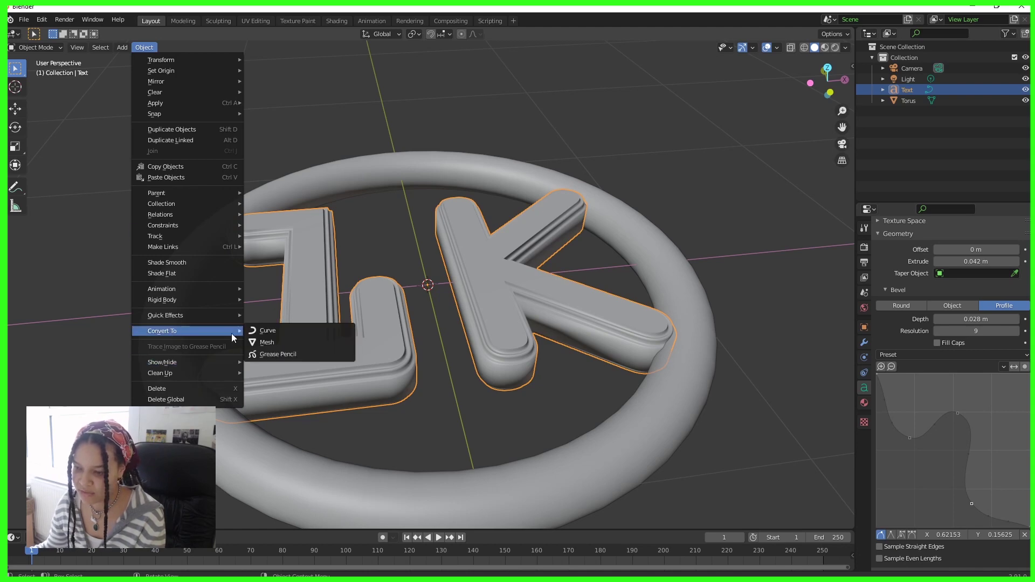
left_click(284, 343)
Step: Join the 1K mesh and the torus ring into one object, with the torus as the active object
middle_click_drag(292, 343, 262, 410)
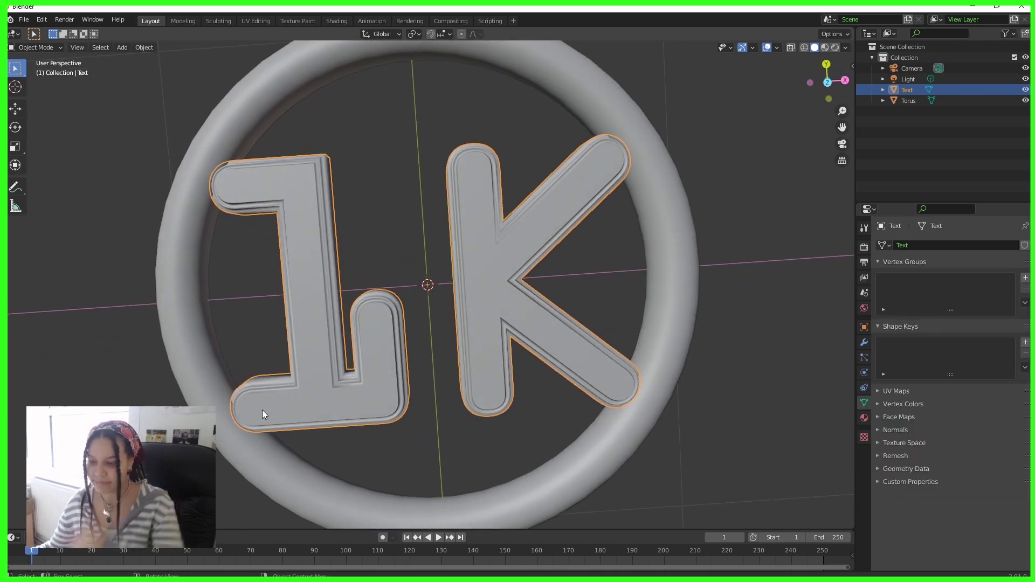
left_click(200, 358, "shift")
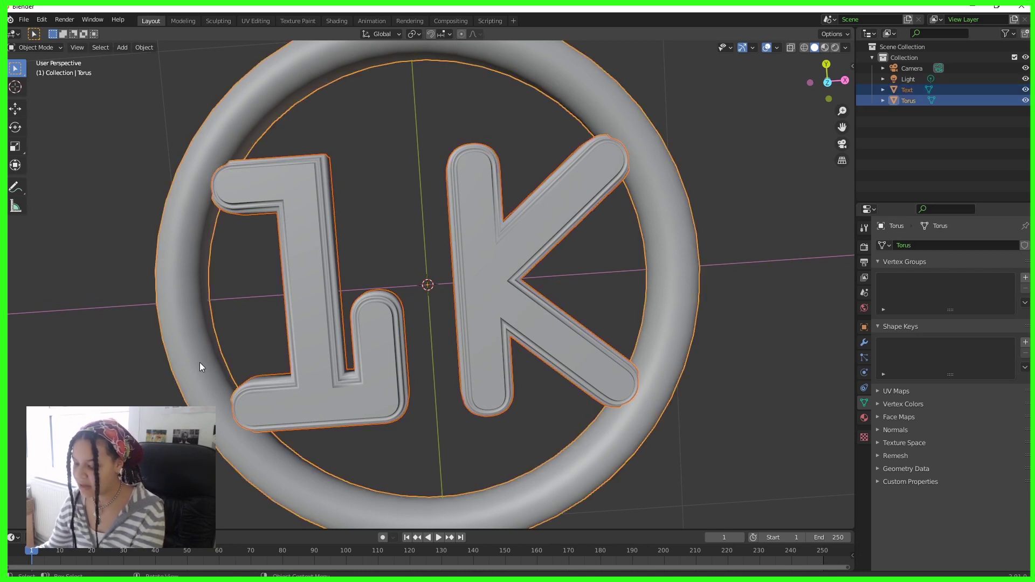
key("ctrl+j")
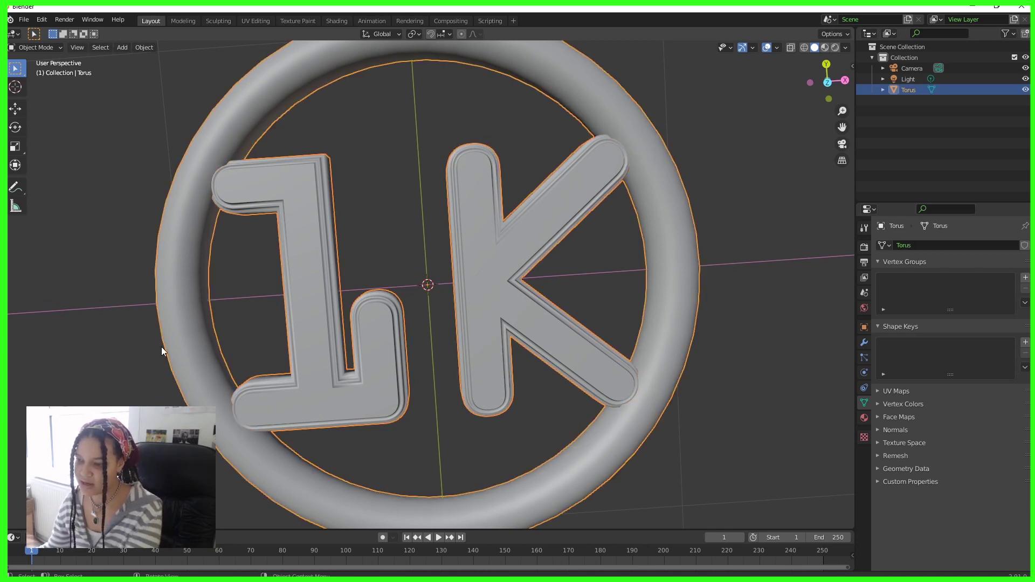
Step: Rotate the joined emblem 90° about the global X axis so it stands upright
scroll(308, 248, "down", 5)
scroll(384, 302, "down", 3)
middle_click_drag(386, 320, 357, 315)
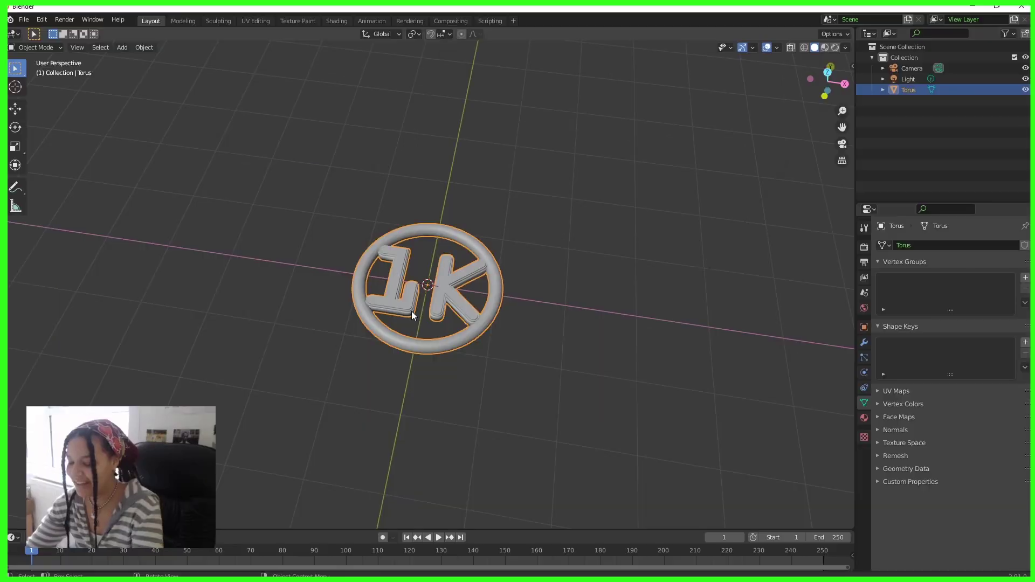
type("rx")
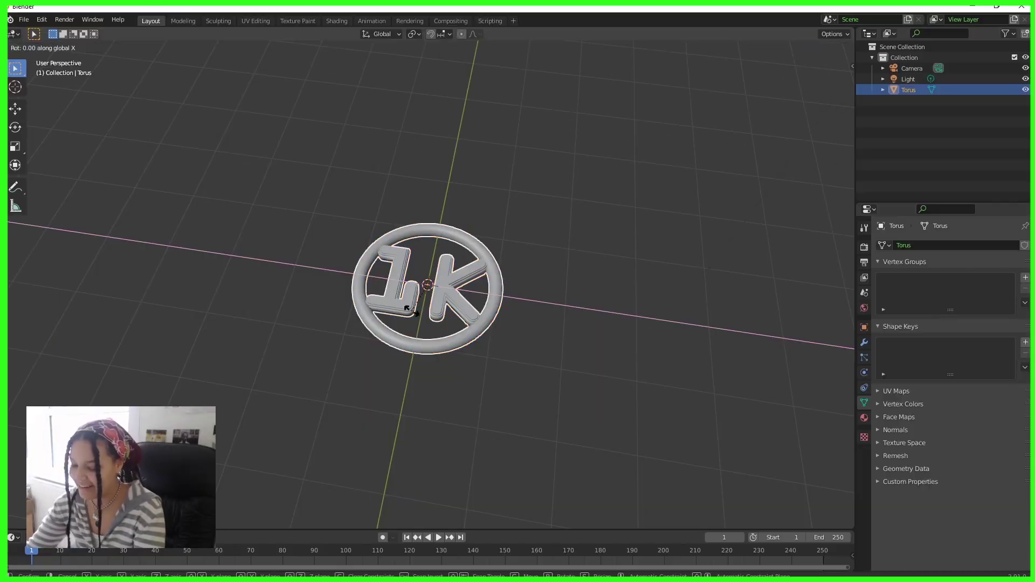
type("90")
key("Return")
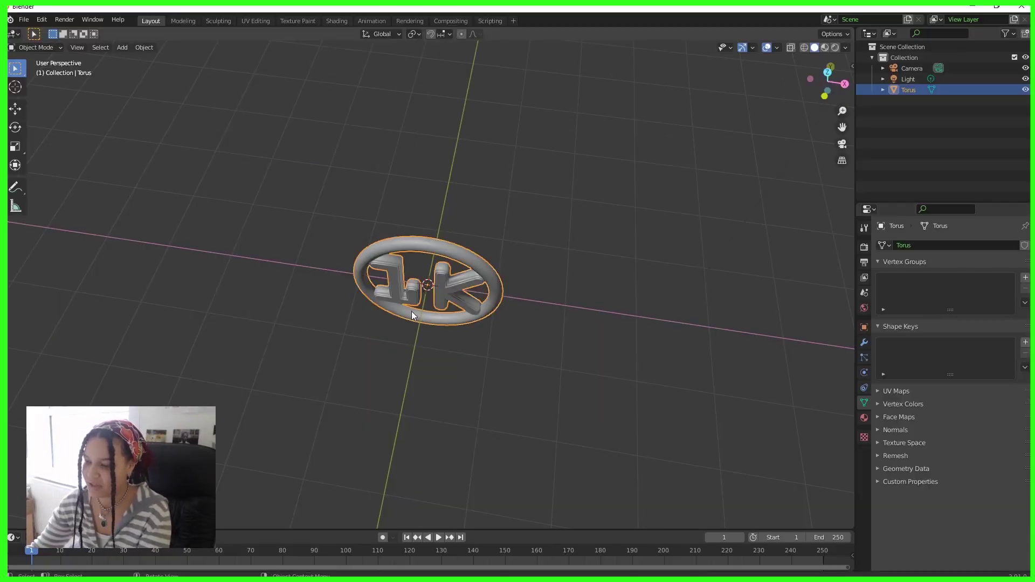
middle_click_drag(412, 312, 522, 325)
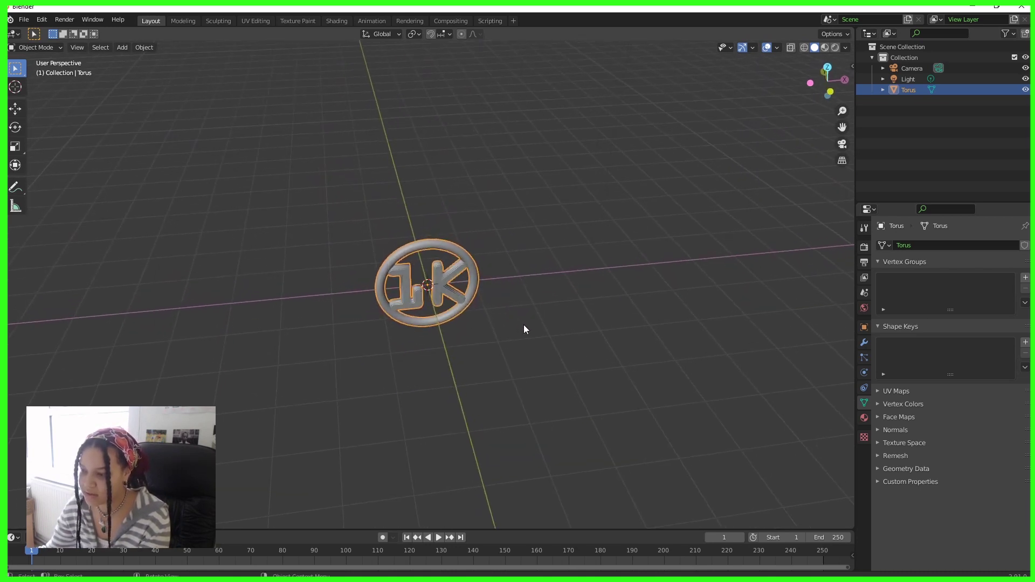
left_click(524, 327)
scroll(521, 334, "up", 2)
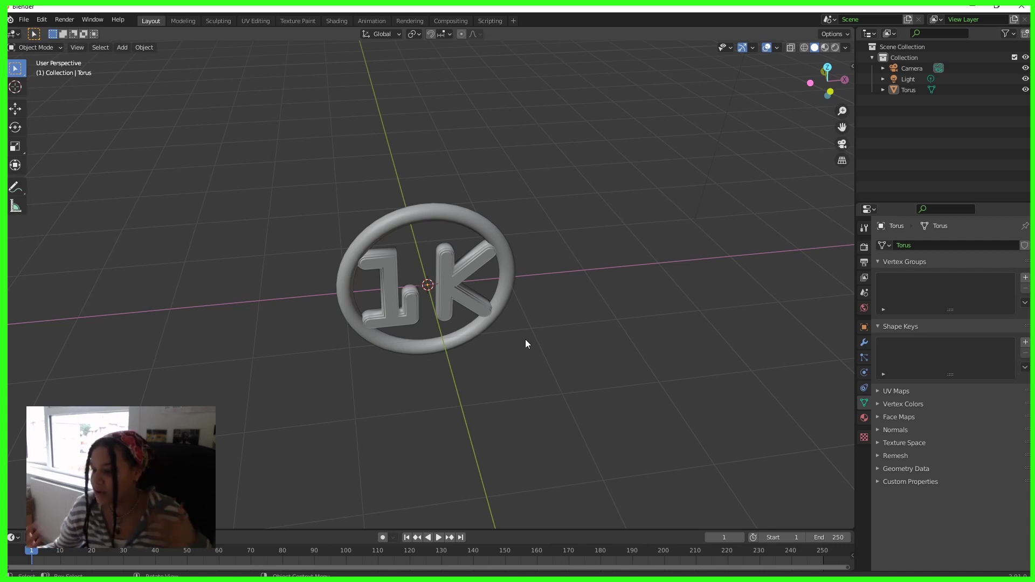
Step: Try turning the emblem about -8.2° around Z through its rotation values, and undo the change
left_click(509, 302)
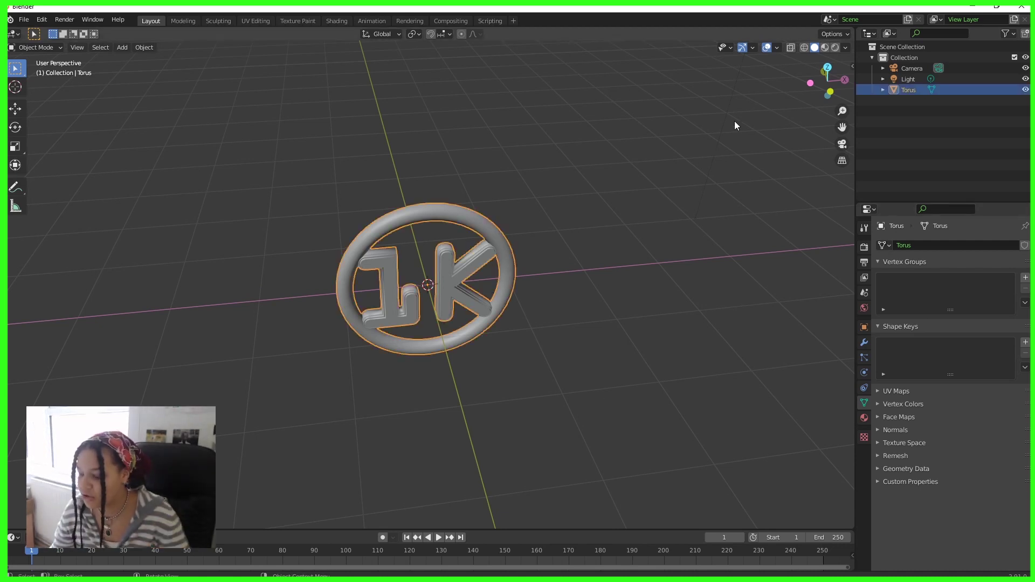
key("n")
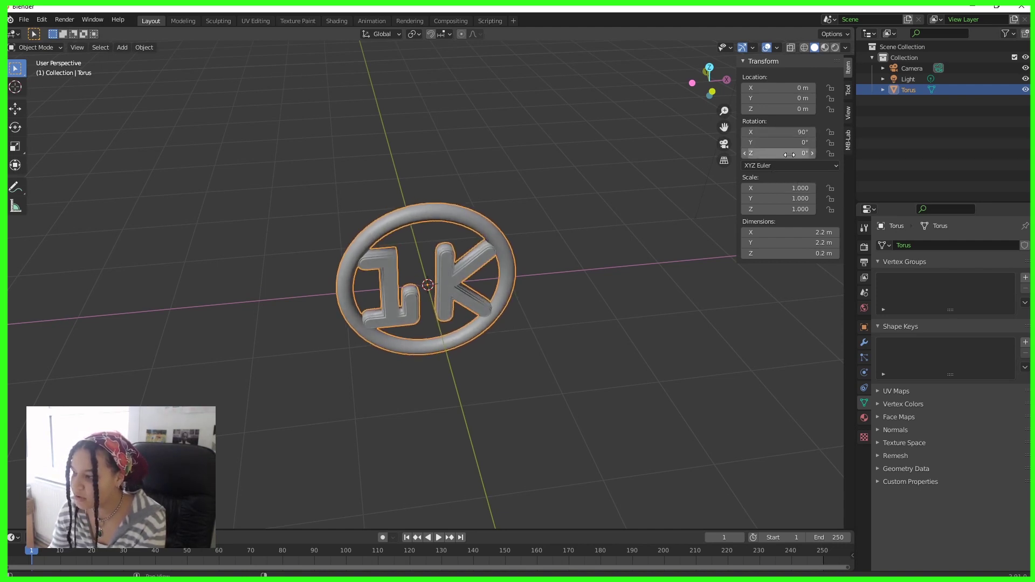
mouse_move(788, 154)
left_mouse_down()
mouse_move(840, 154)
mouse_move(784, 155)
left_mouse_up()
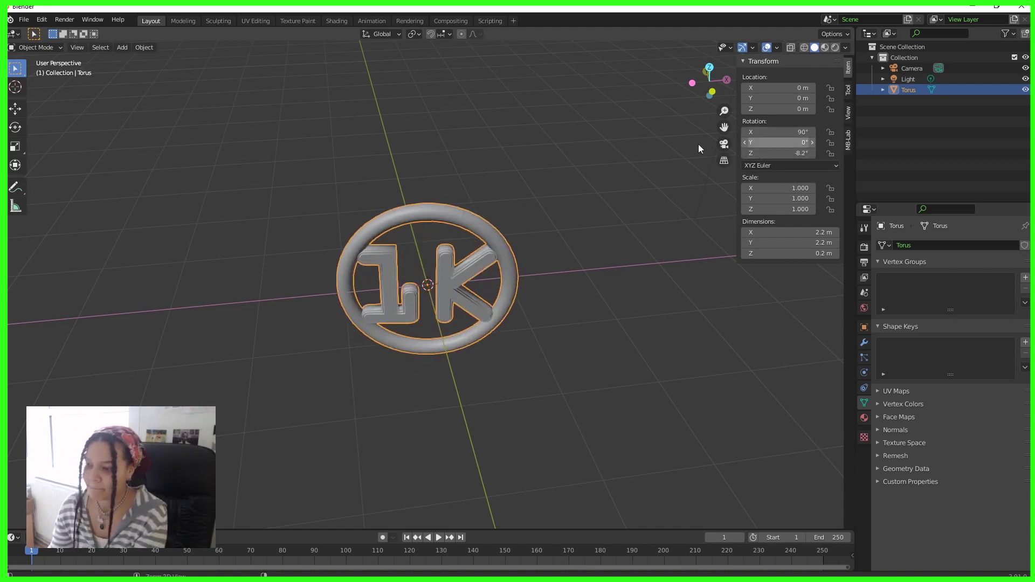
key("ctrl+z")
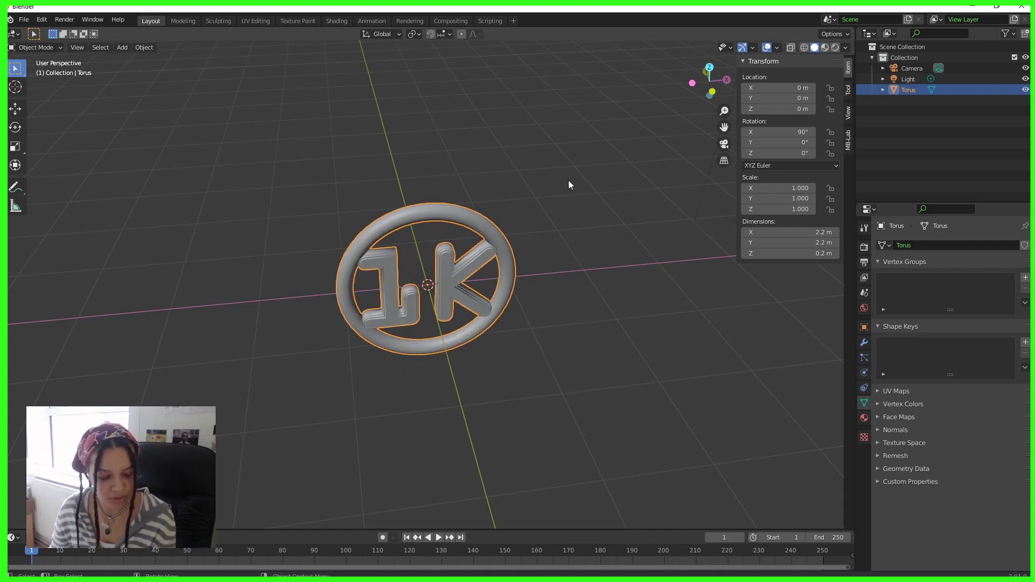
Step: Add a Bezier circle at the emblem's centre and scale it up uniformly to about 4.1 so it surrounds the emblem
left_click(569, 180)
middle_click_drag(569, 180, 532, 318)
scroll(542, 337, "down", 2)
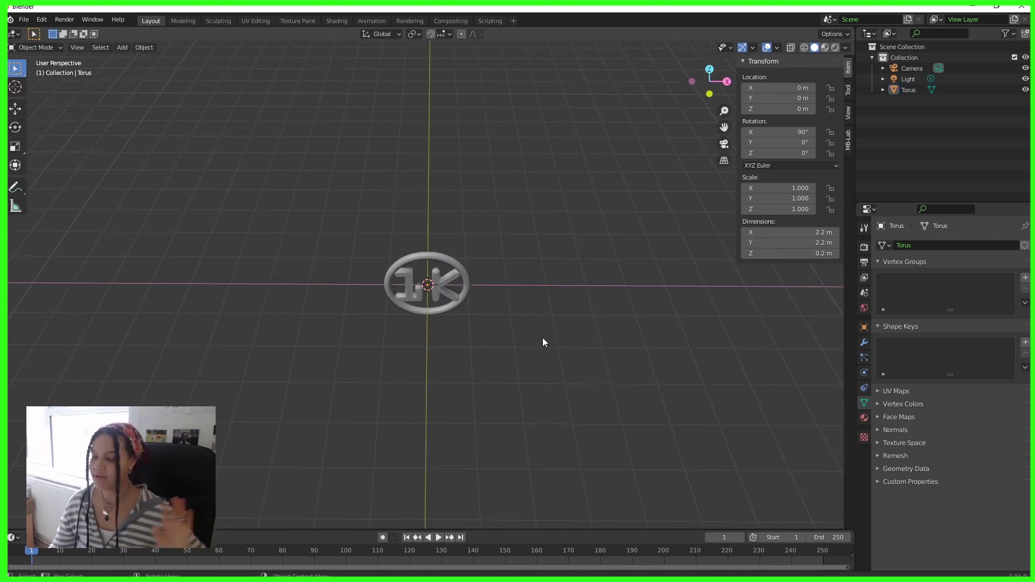
key("shift+a")
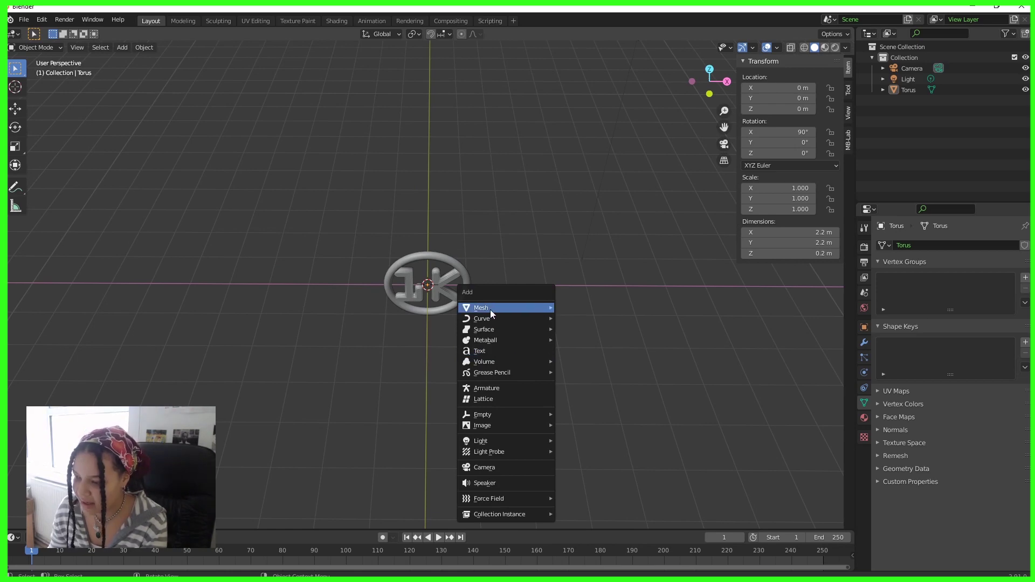
mouse_move(506, 318)
left_click(592, 332)
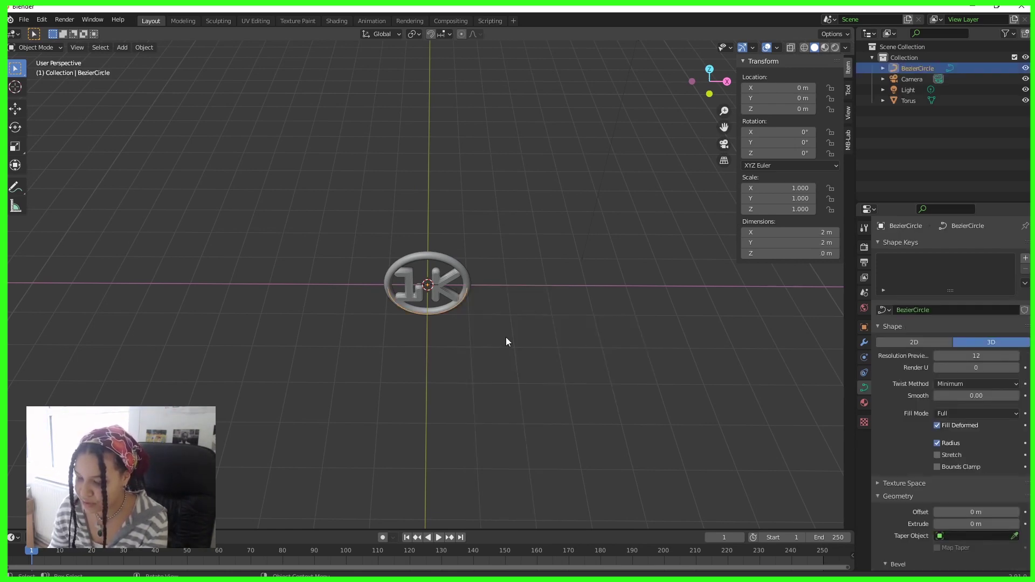
key("s")
left_click(743, 455)
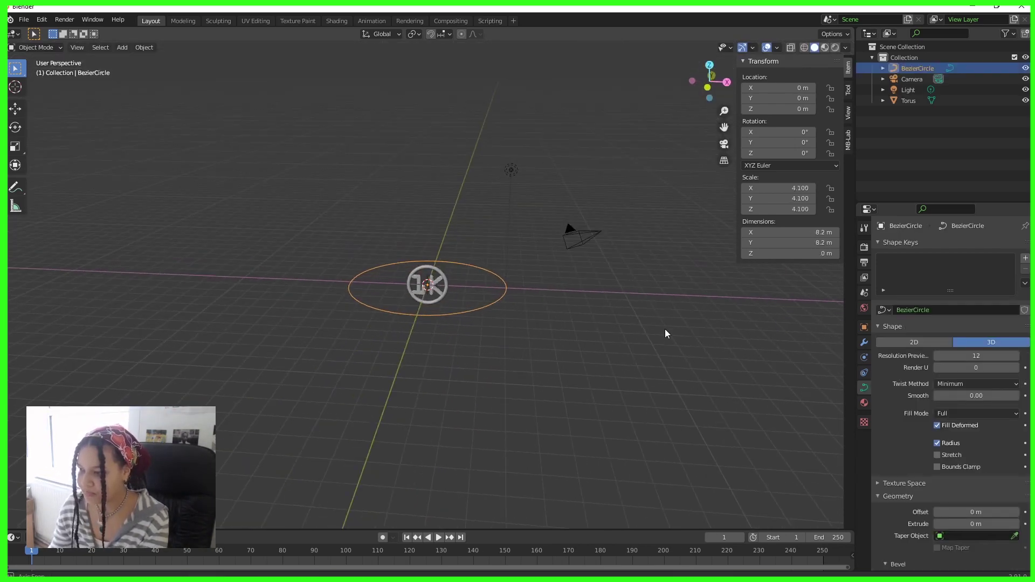